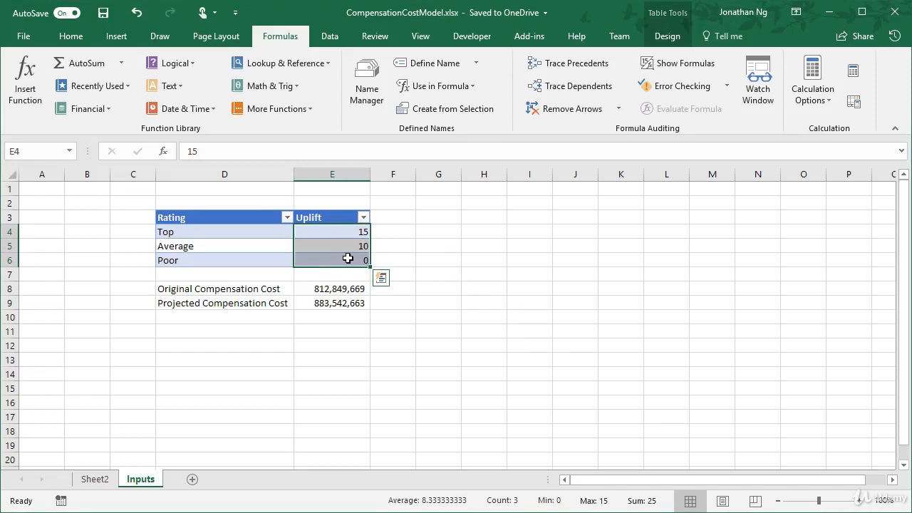
Inspect the uplift values for the Top, Average and Poor ratings and the Projected Compensation Cost formula in E9.
{"action": "left_click", "coordinate": [316, 236]}
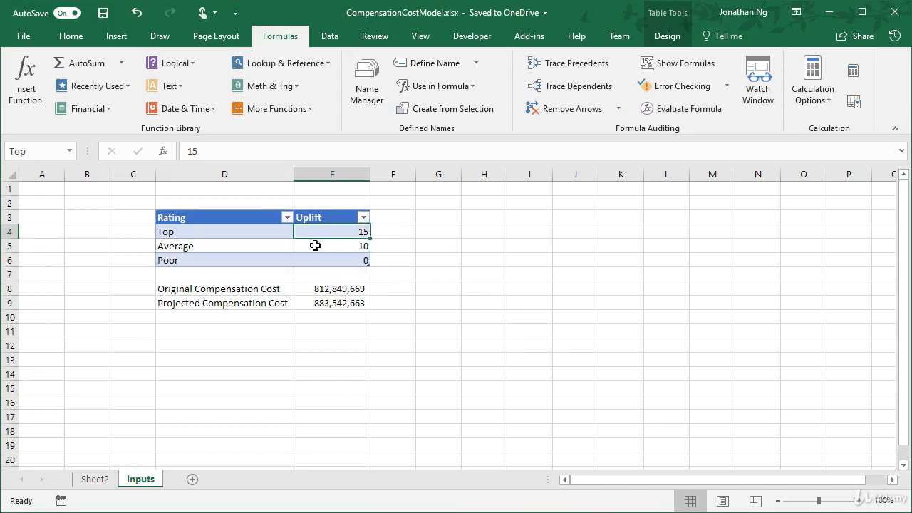
{"action": "left_click", "coordinate": [315, 246]}
{"action": "key", "text": "ctrl+shift+8"}
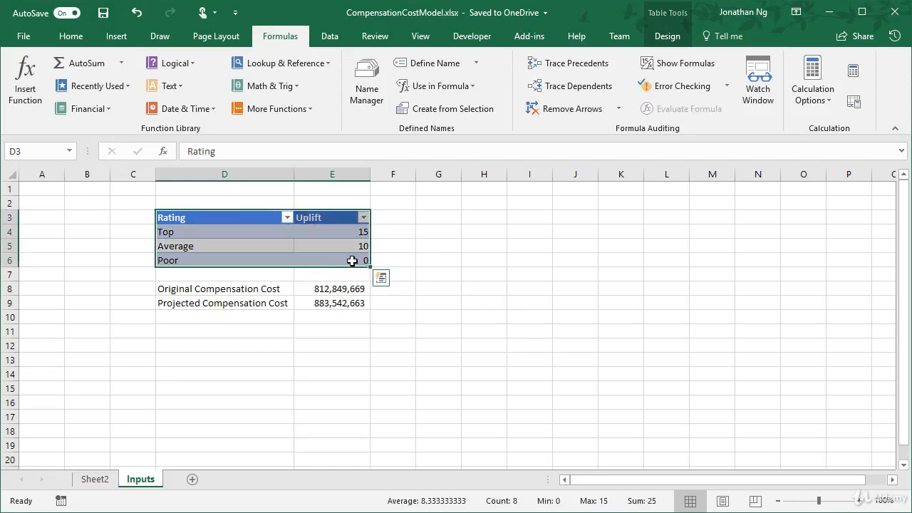
{"action": "left_click", "coordinate": [352, 261]}
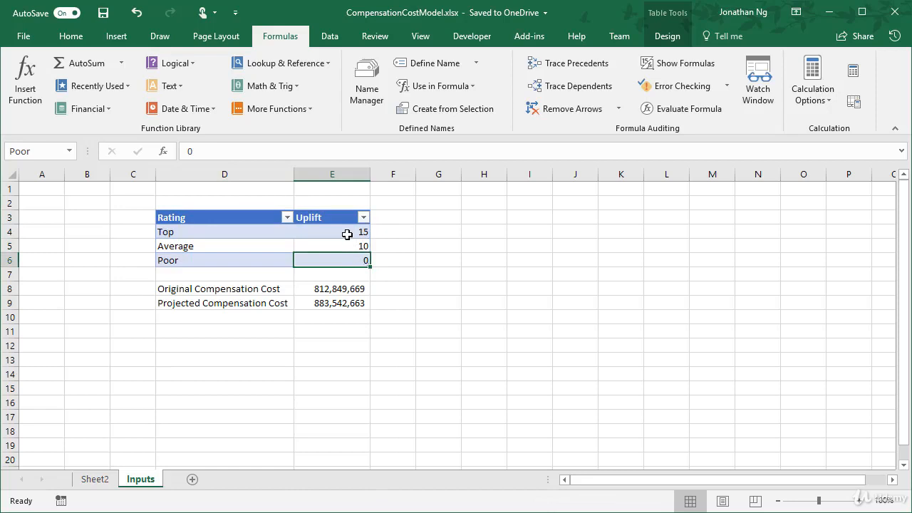
{"action": "left_click_drag", "start_coordinate": [346, 232], "coordinate": [336, 260]}
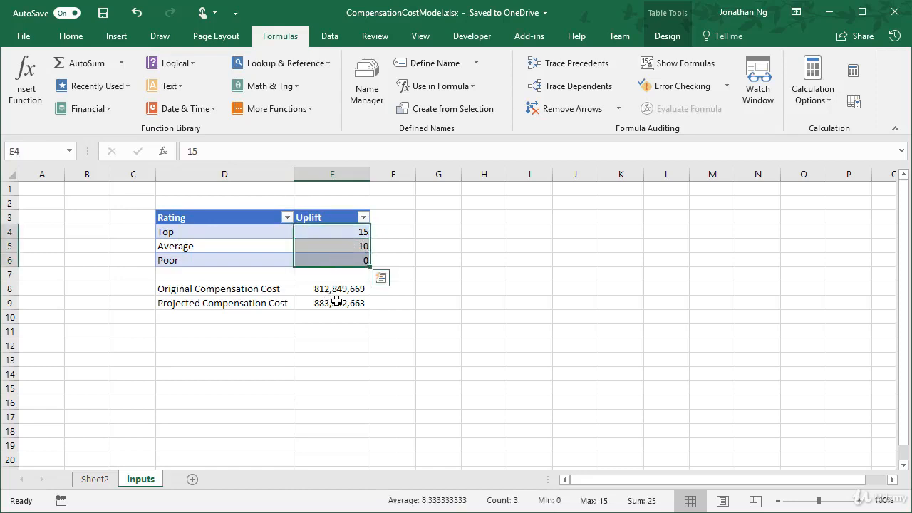
{"action": "left_click", "coordinate": [334, 304]}
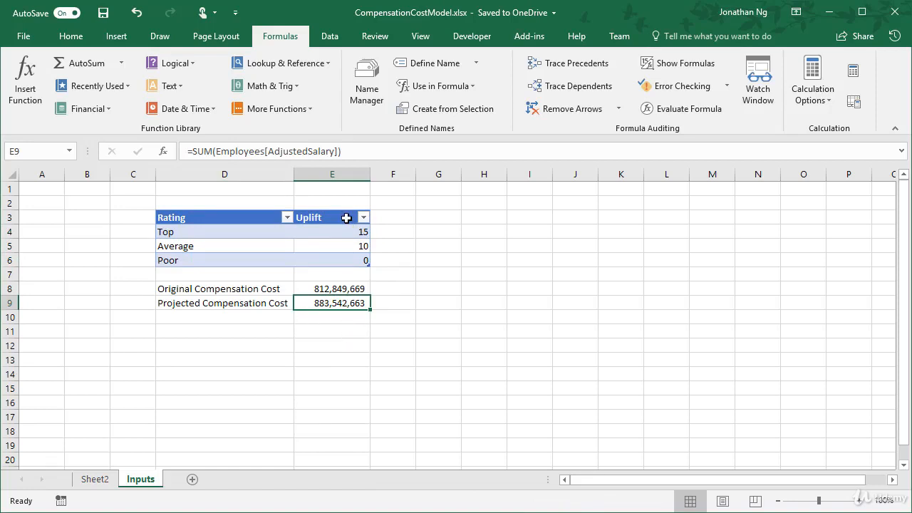
Set the Top rating's uplift in E4 to 16 and check the Projected Compensation Cost in E9.
{"action": "left_click", "coordinate": [332, 235]}
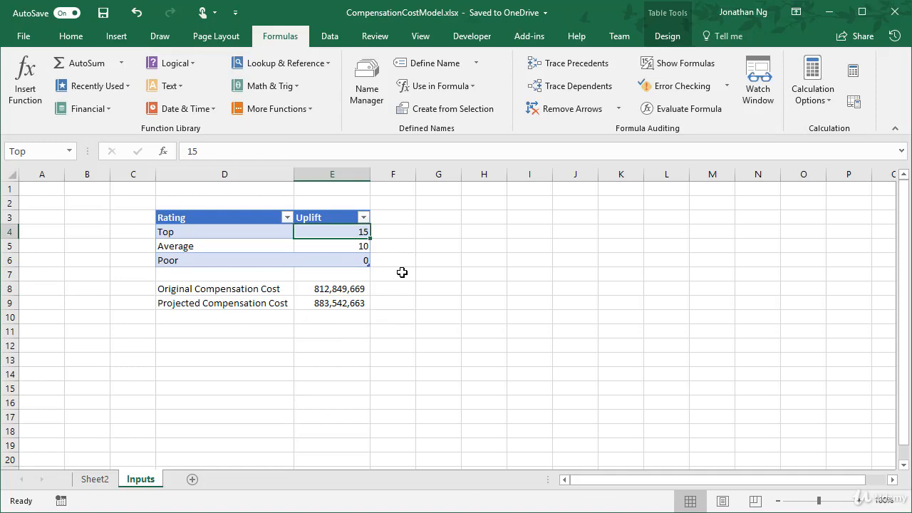
{"action": "type", "text": "16"}
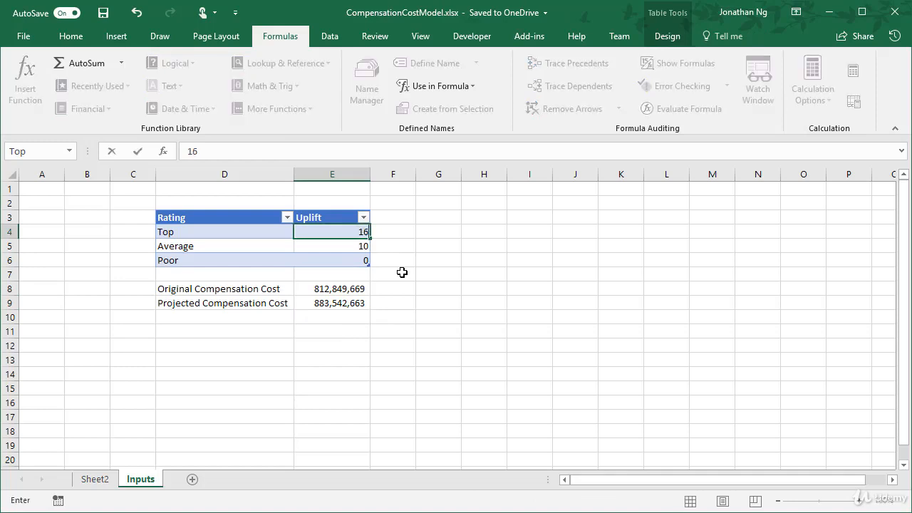
{"action": "key", "text": "Return"}
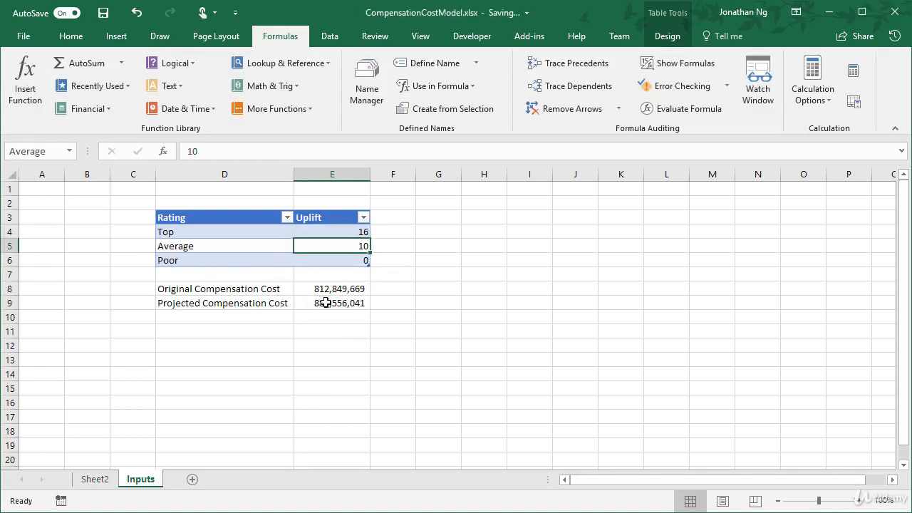
{"action": "left_click", "coordinate": [332, 304]}
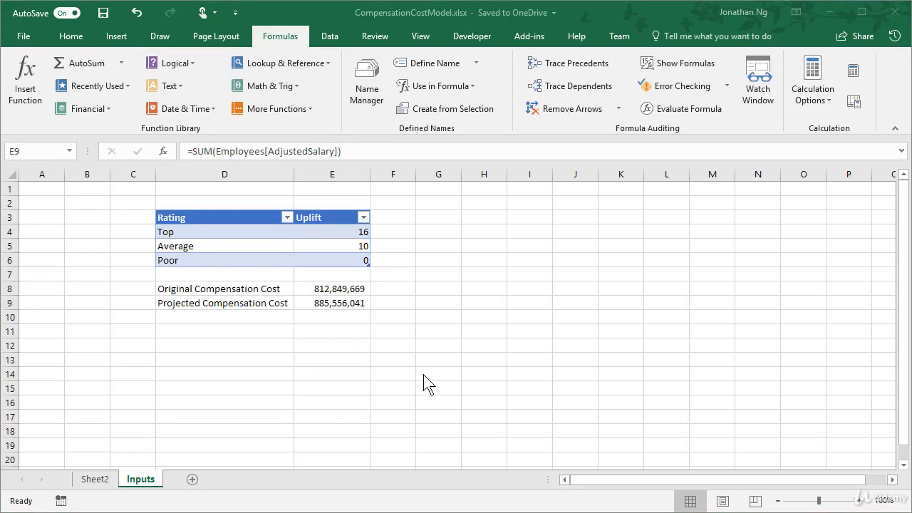
{"action": "left_click", "coordinate": [352, 303]}
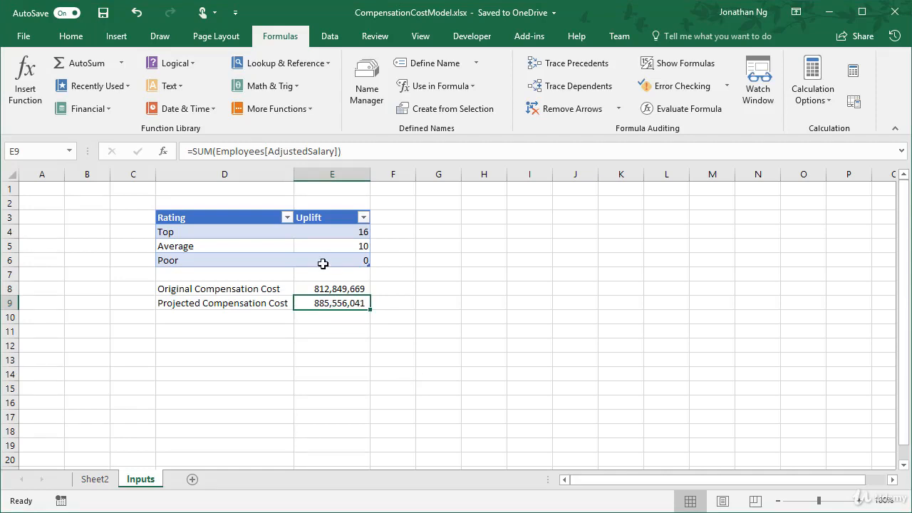
Goal Seek the Projected Compensation Cost in E9 to 850000000 by changing the Top uplift in E4, and keep the solution.
{"action": "left_click_drag", "start_coordinate": [327, 237], "coordinate": [345, 264]}
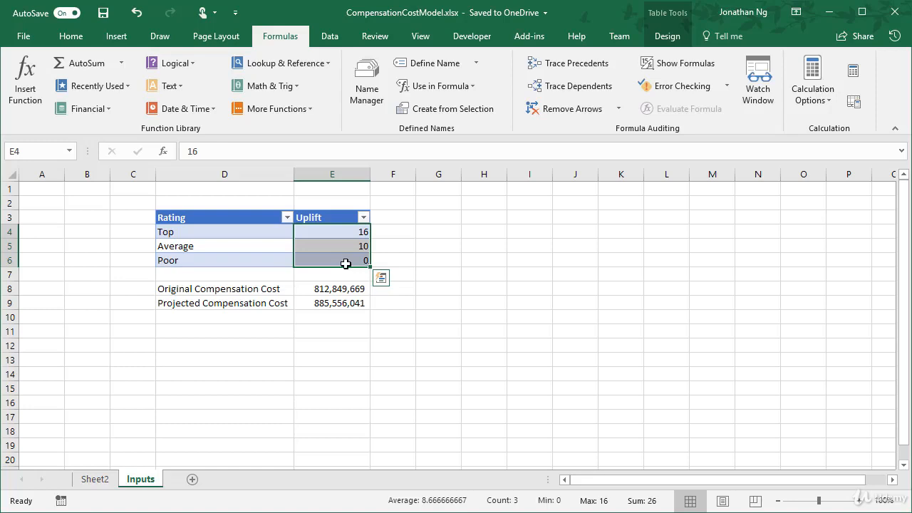
{"action": "left_click", "coordinate": [336, 38]}
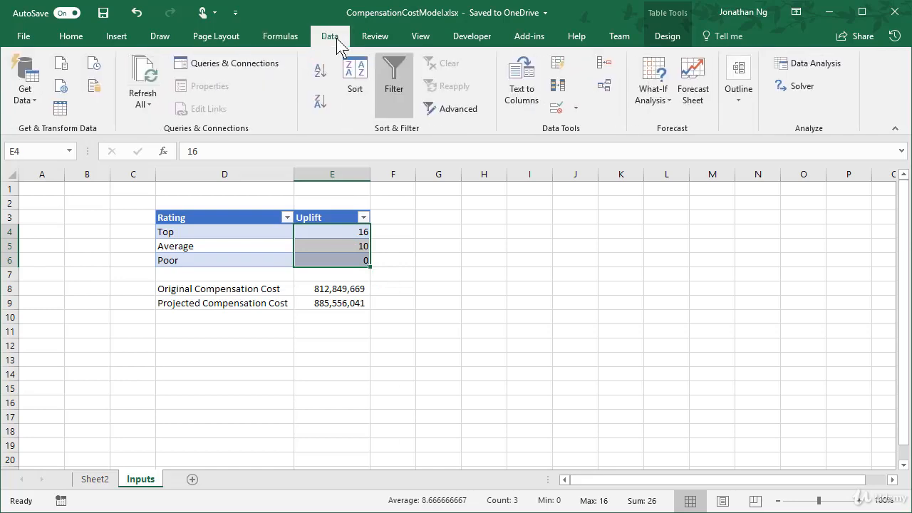
{"action": "left_click", "coordinate": [662, 91]}
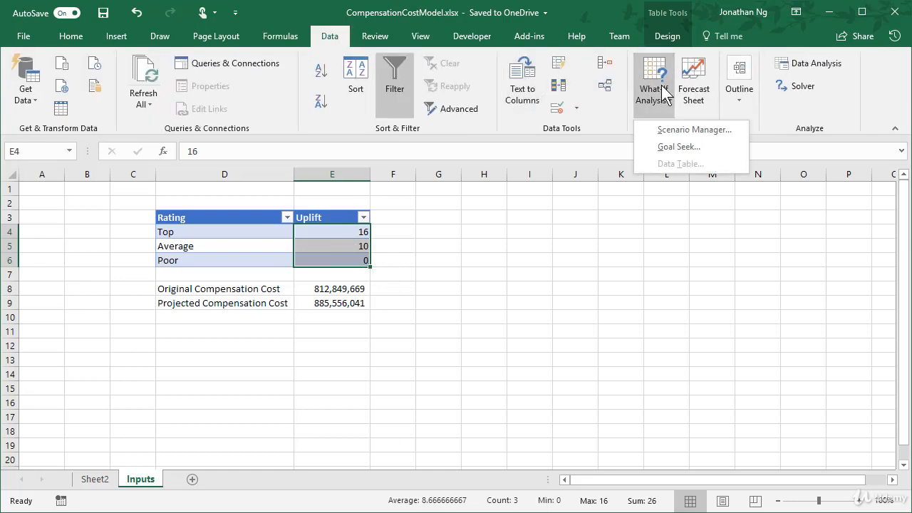
{"action": "left_click", "coordinate": [674, 147]}
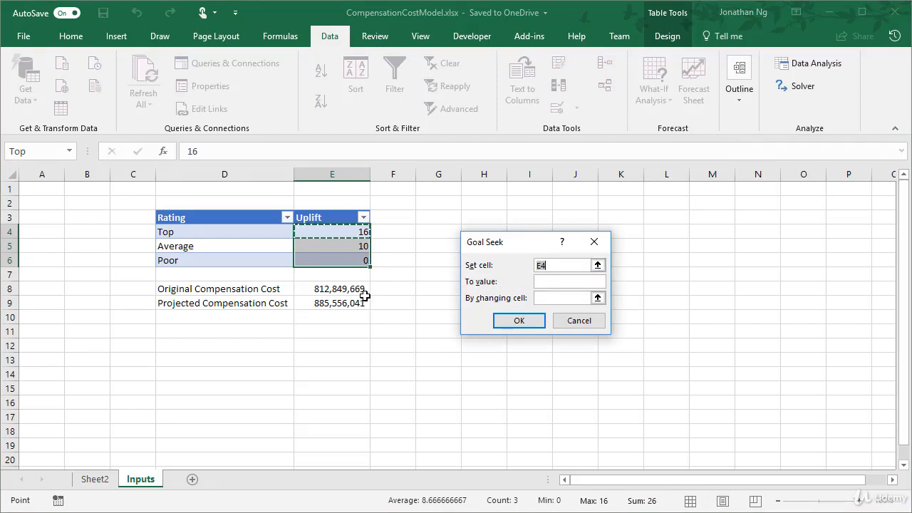
{"action": "left_click", "coordinate": [335, 308]}
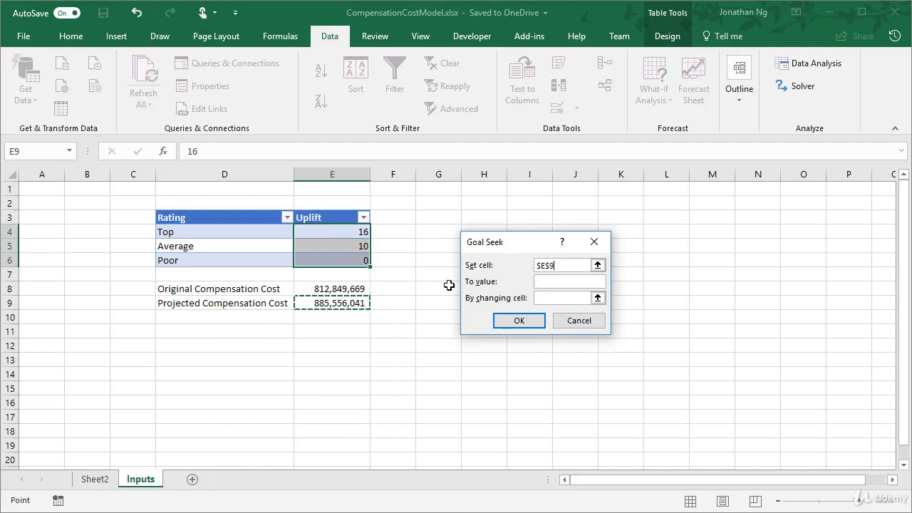
{"action": "left_click", "coordinate": [553, 282]}
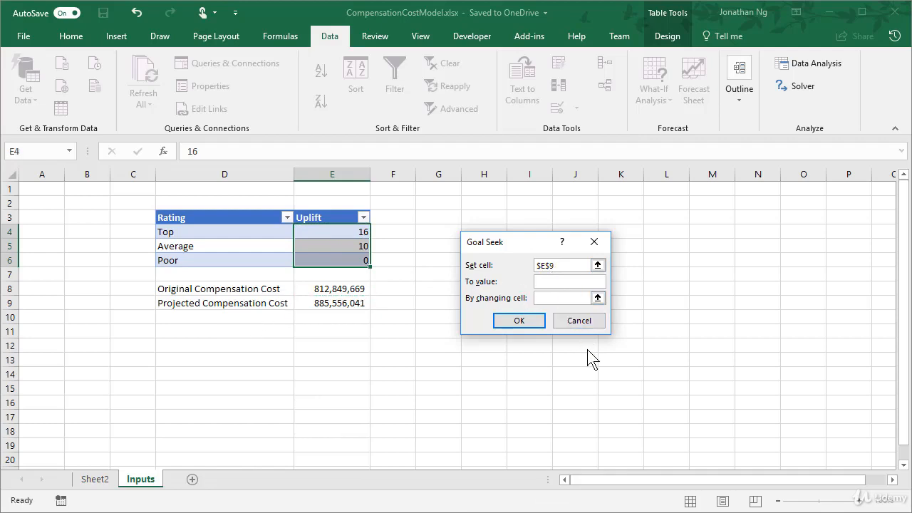
{"action": "type", "text": "850000000"}
{"action": "left_click", "coordinate": [576, 298]}
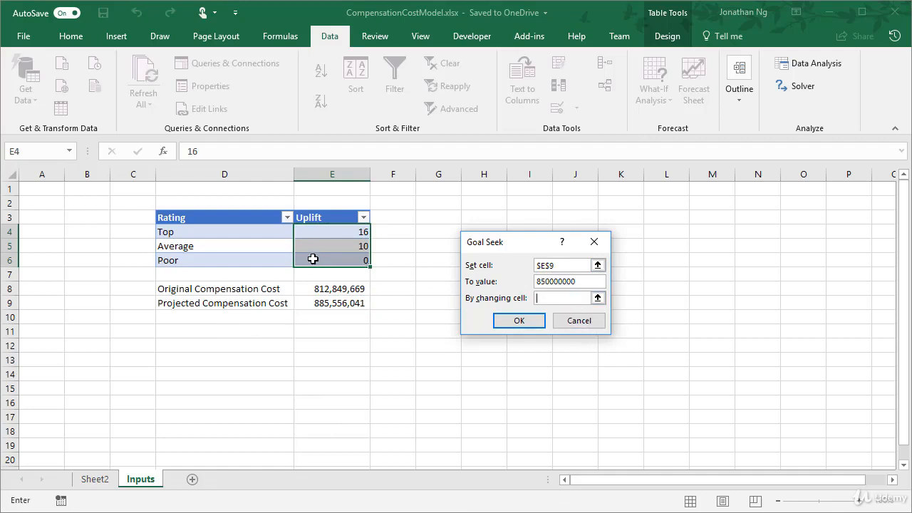
{"action": "left_click", "coordinate": [325, 233]}
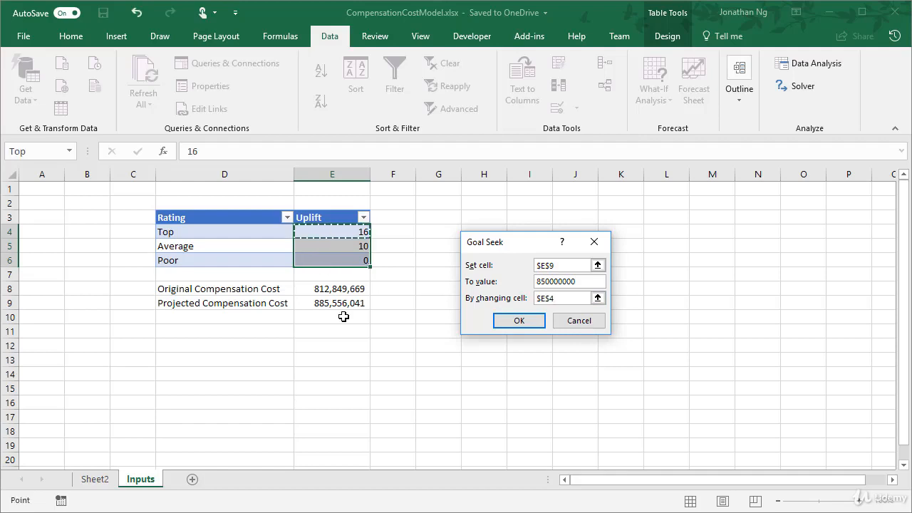
{"action": "left_click", "coordinate": [519, 321]}
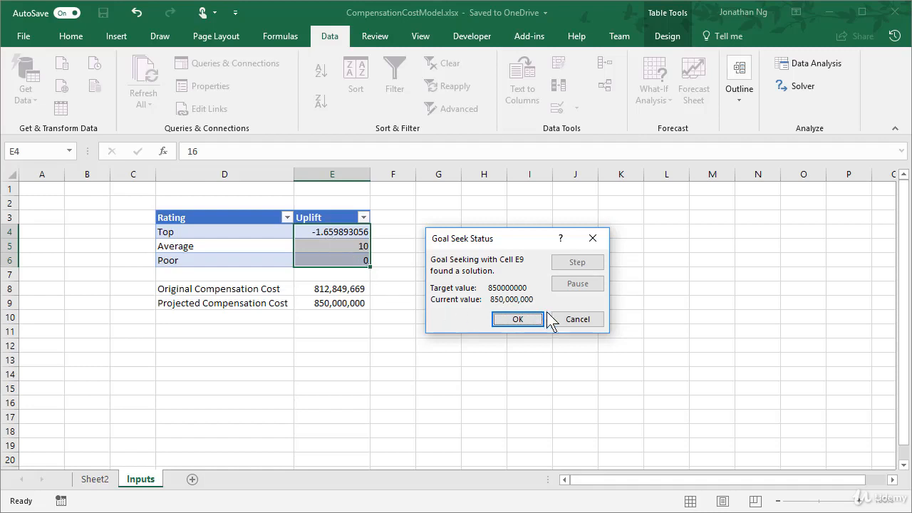
{"action": "left_click", "coordinate": [518, 319]}
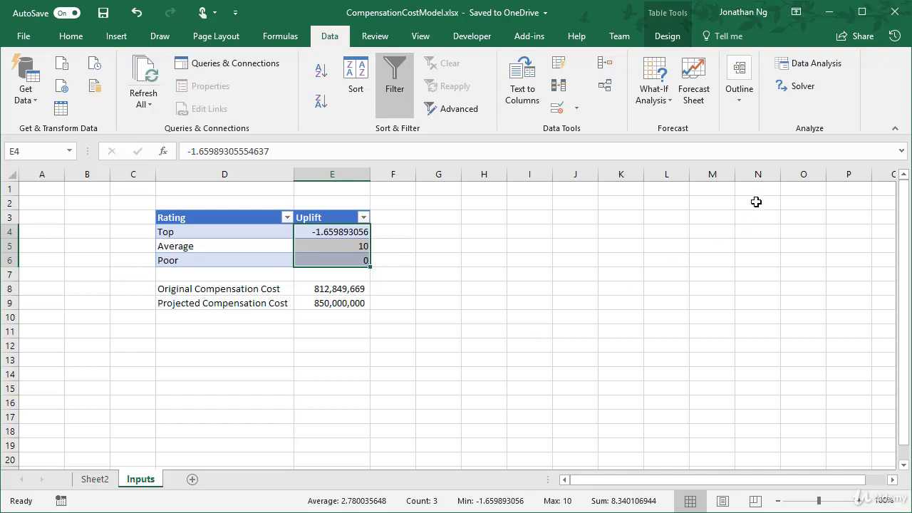
Check in the list of available add-ins that the Solver Add-in is enabled.
{"action": "left_click", "coordinate": [813, 95]}
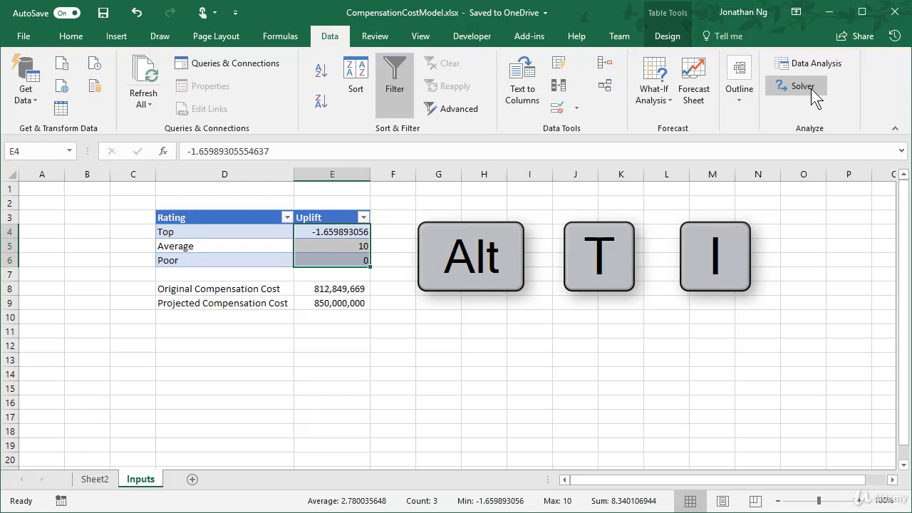
{"action": "key", "text": "alt"}
{"action": "key", "text": "t"}
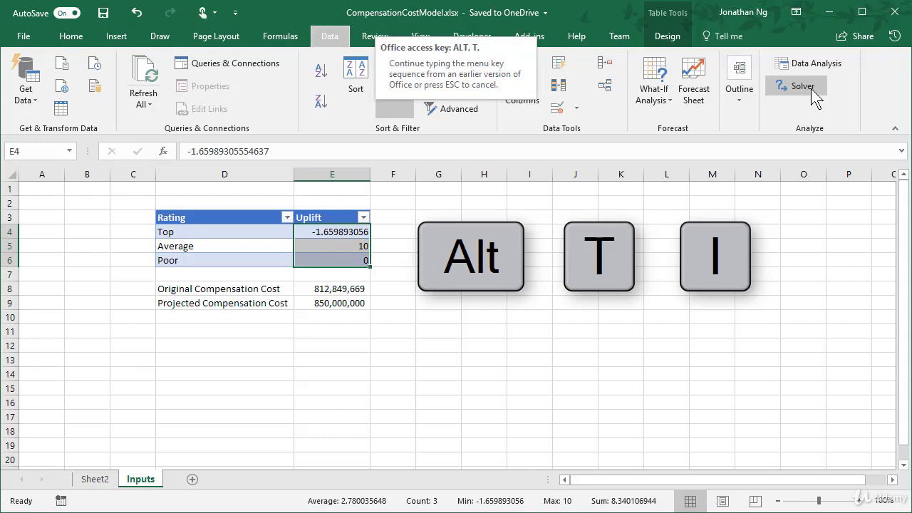
{"action": "key", "text": "i"}
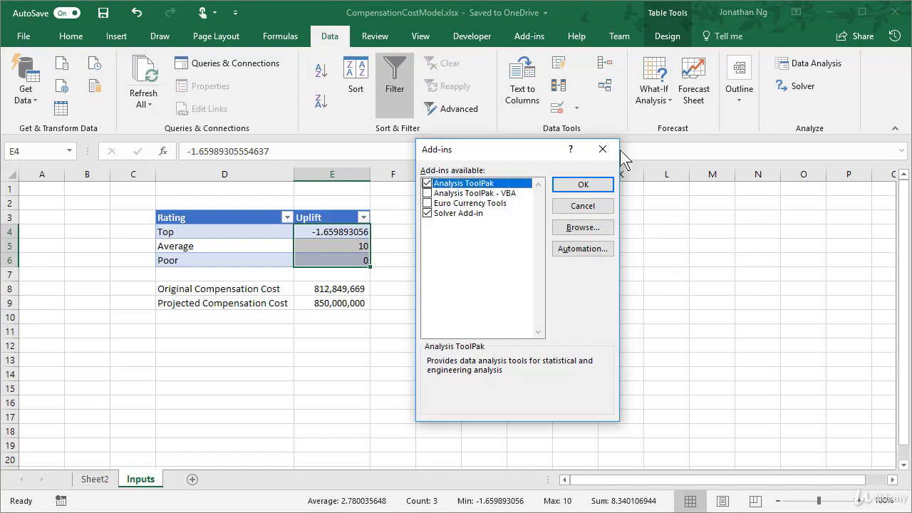
{"action": "left_click", "coordinate": [453, 215]}
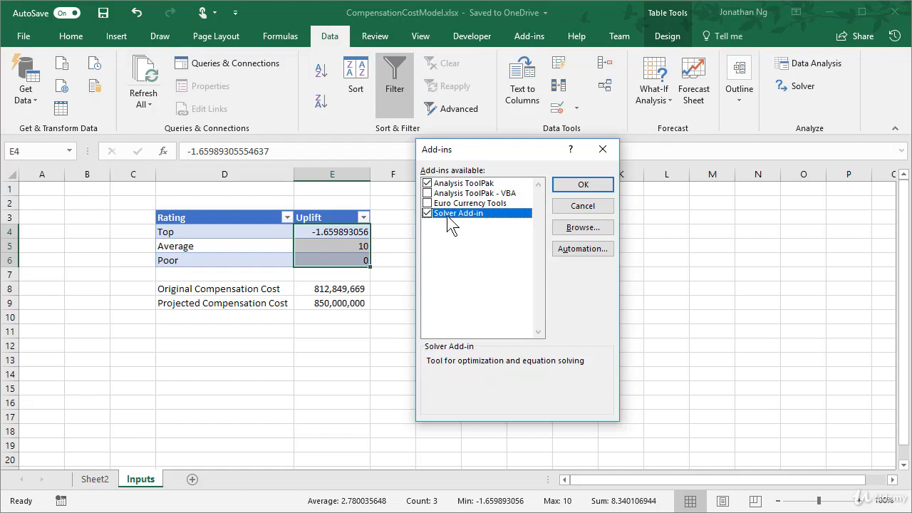
{"action": "left_click", "coordinate": [577, 187]}
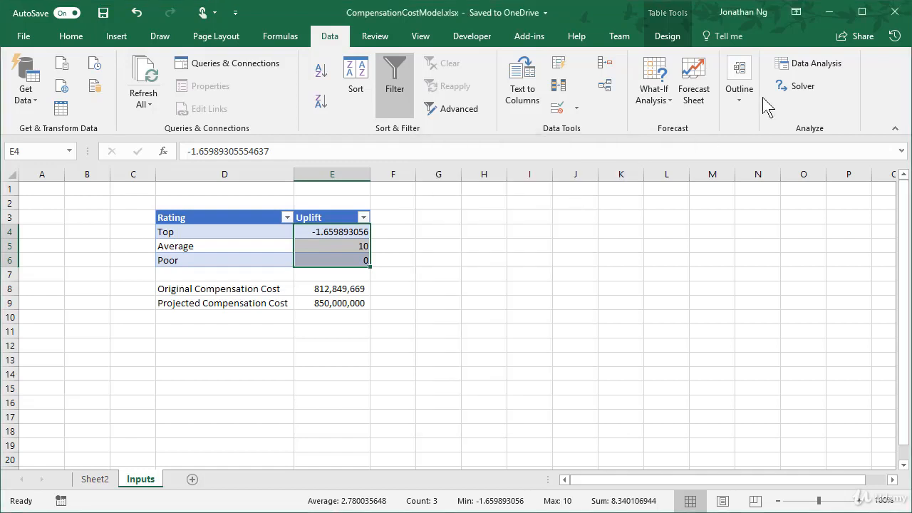
Start Solver with the Projected Compensation Cost in E9 as the objective and a target value of 950000000.
{"action": "left_click", "coordinate": [804, 93]}
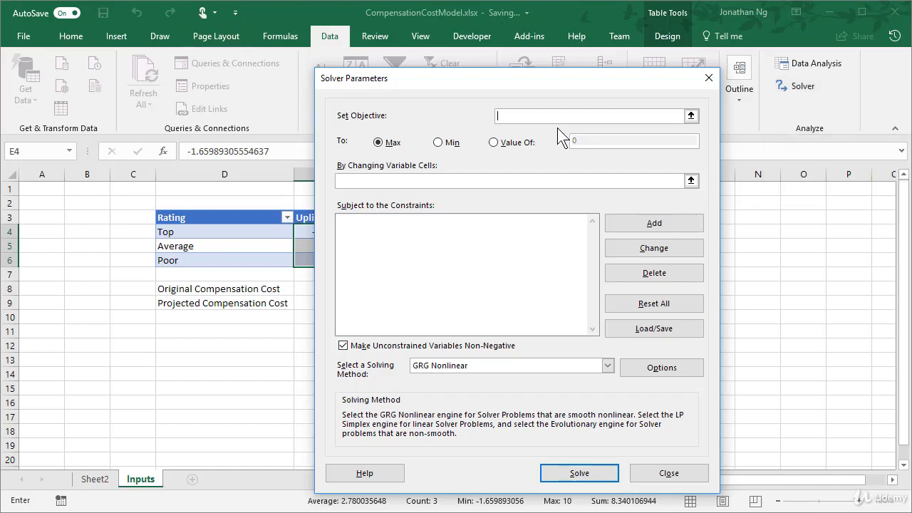
{"action": "left_click_drag", "start_coordinate": [565, 85], "coordinate": [690, 55]}
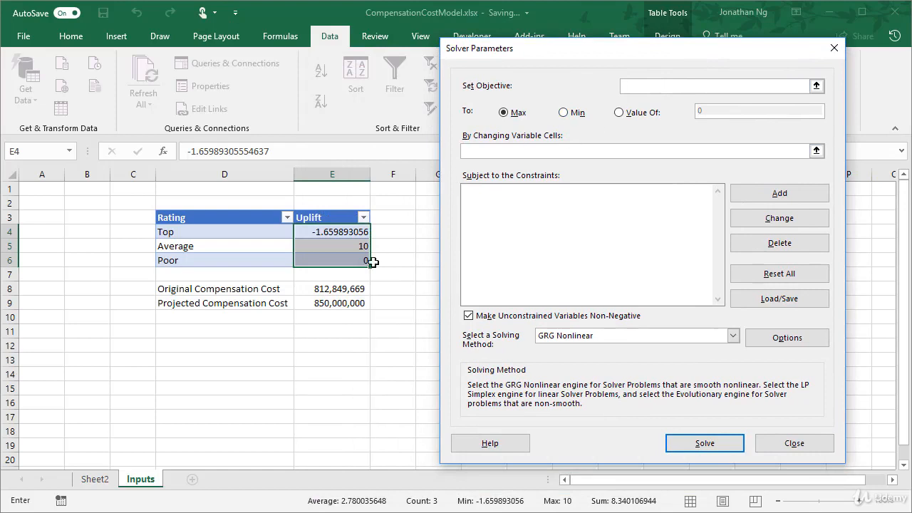
{"action": "left_click", "coordinate": [329, 302]}
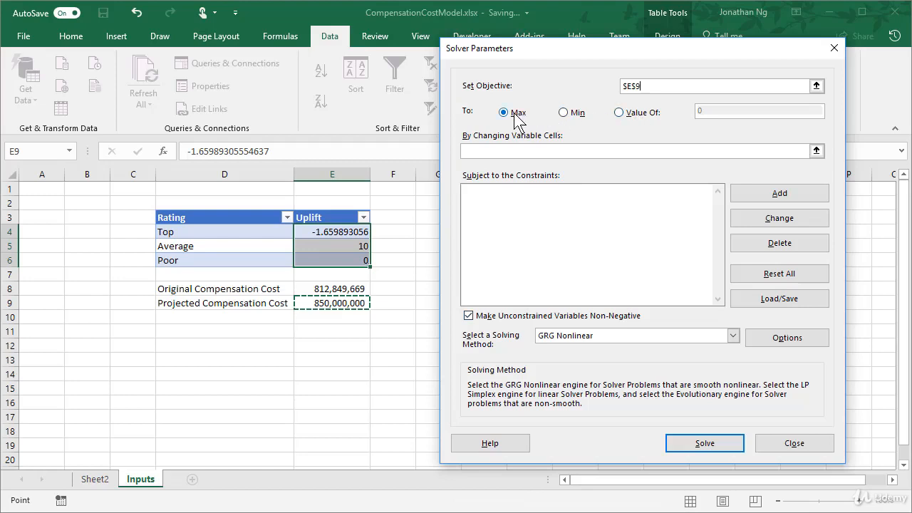
{"action": "left_click", "coordinate": [631, 116]}
{"action": "double_click", "coordinate": [718, 111]}
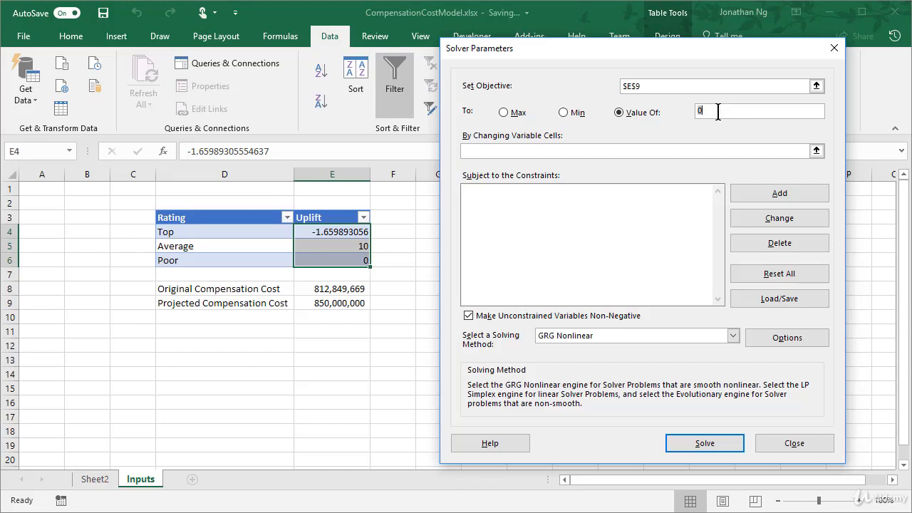
{"action": "type", "text": "950000000"}
Set Solver's changing variable cells to the three uplift values in E4:E6.
{"action": "left_click", "coordinate": [671, 149]}
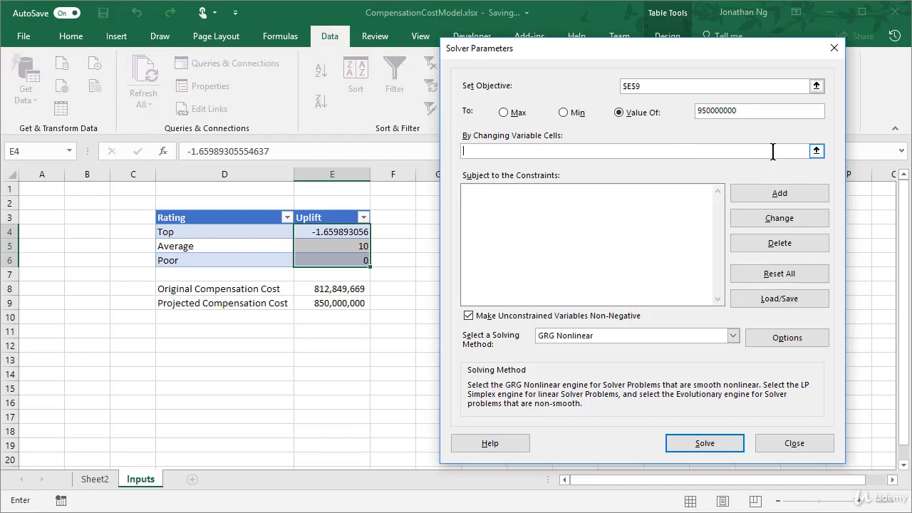
{"action": "left_click", "coordinate": [817, 150]}
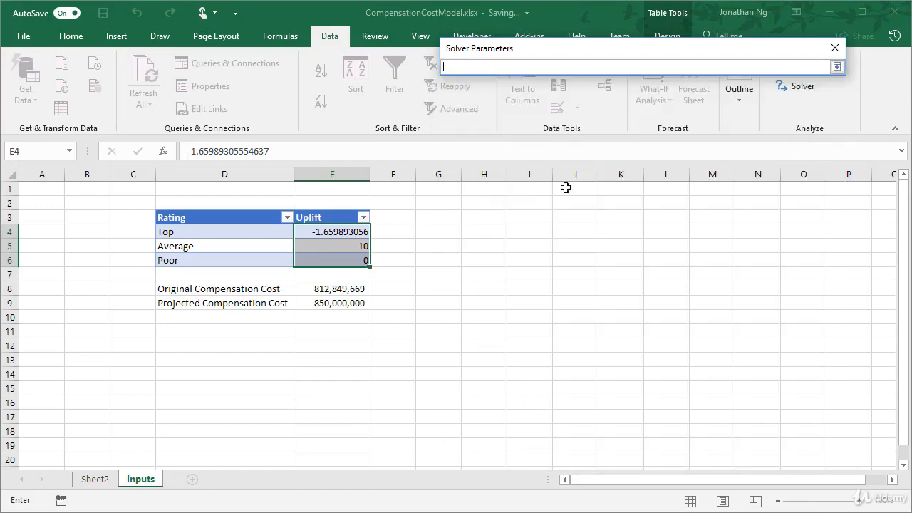
{"action": "left_click_drag", "start_coordinate": [316, 235], "coordinate": [314, 262]}
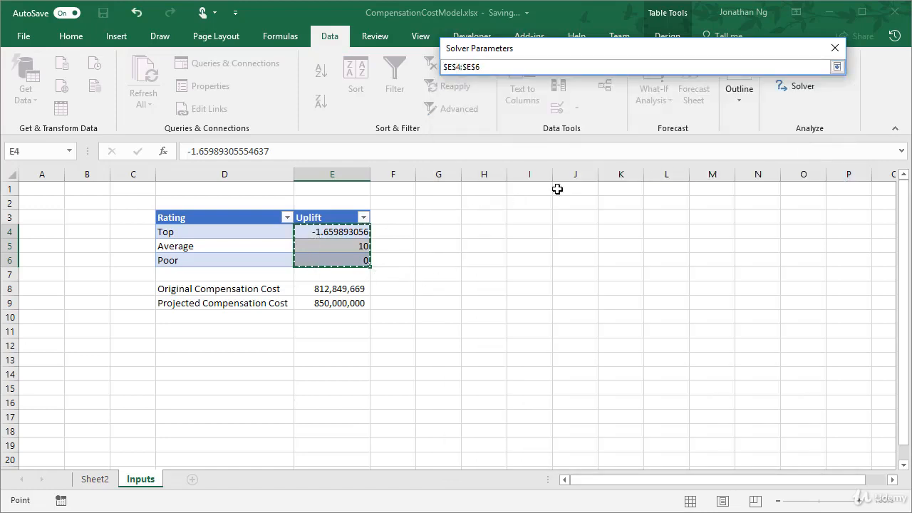
{"action": "left_click", "coordinate": [836, 67]}
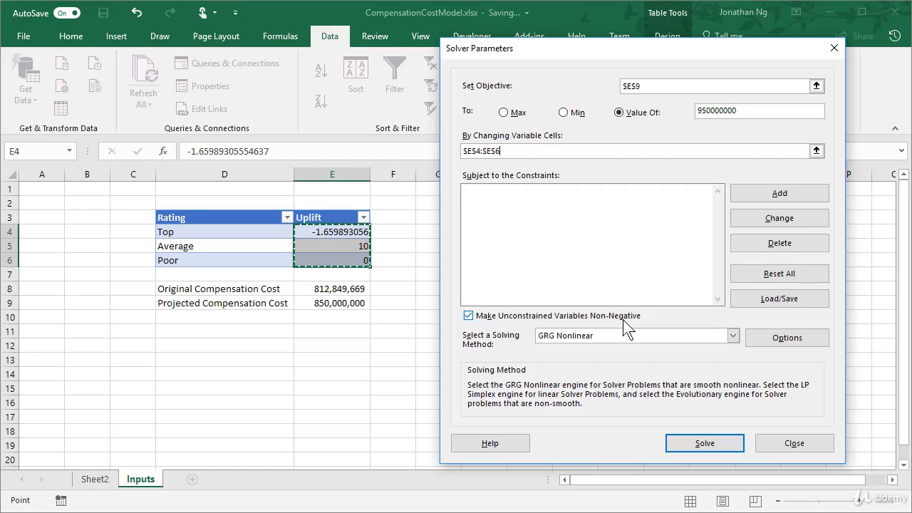
Add a Solver constraint that keeps the Top uplift in E4 at or below 20.
{"action": "left_click", "coordinate": [779, 193]}
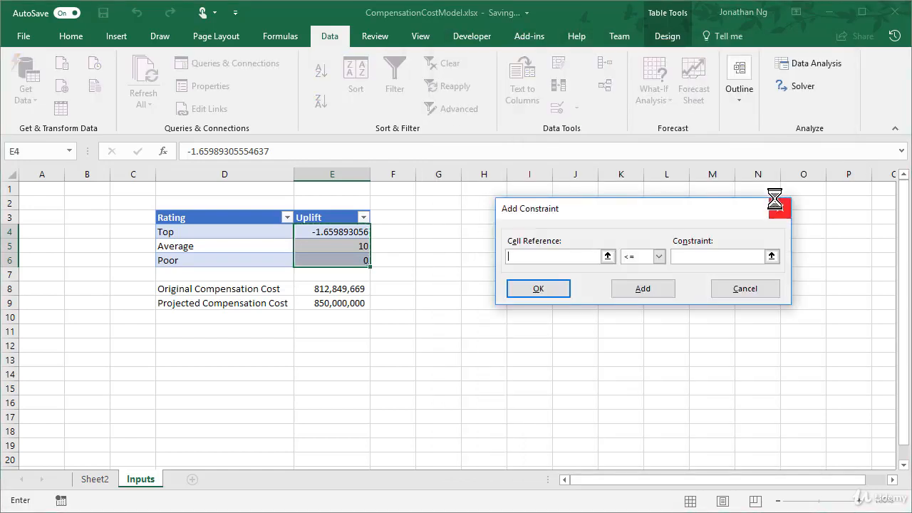
{"action": "left_click", "coordinate": [331, 233]}
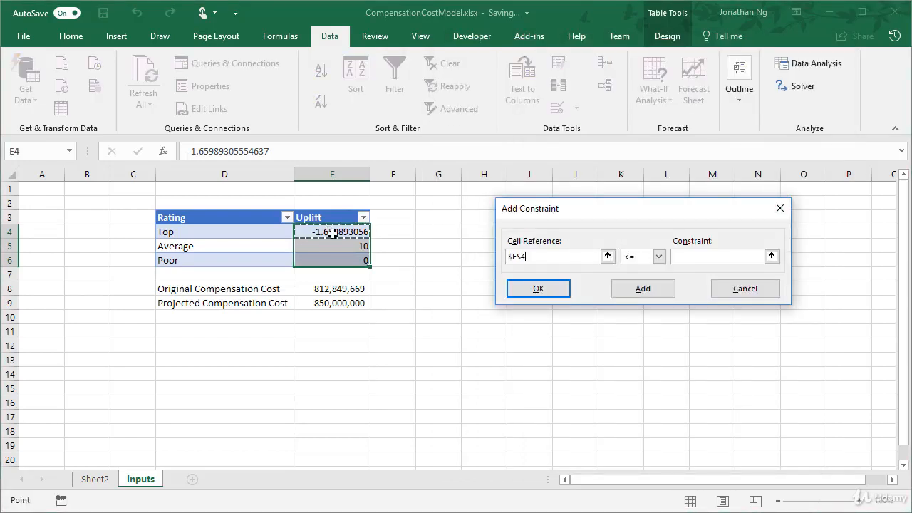
{"action": "left_click", "coordinate": [701, 258]}
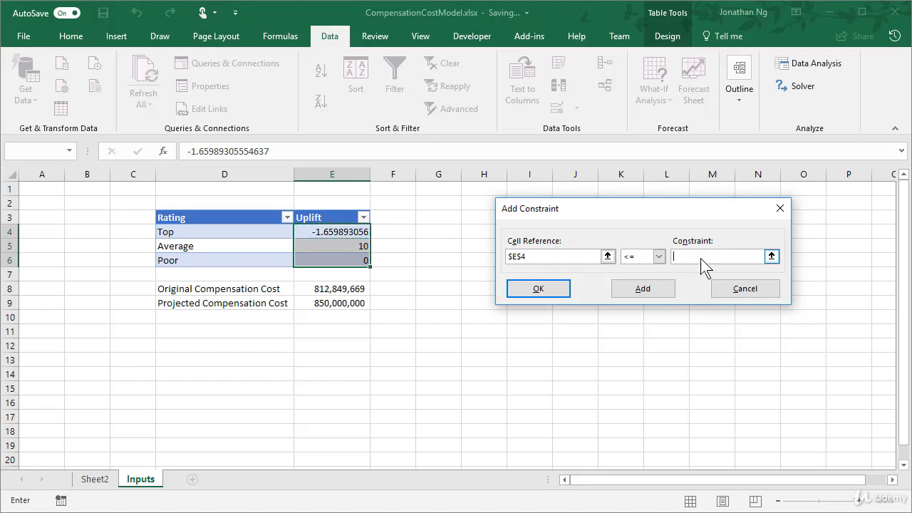
{"action": "type", "text": "20"}
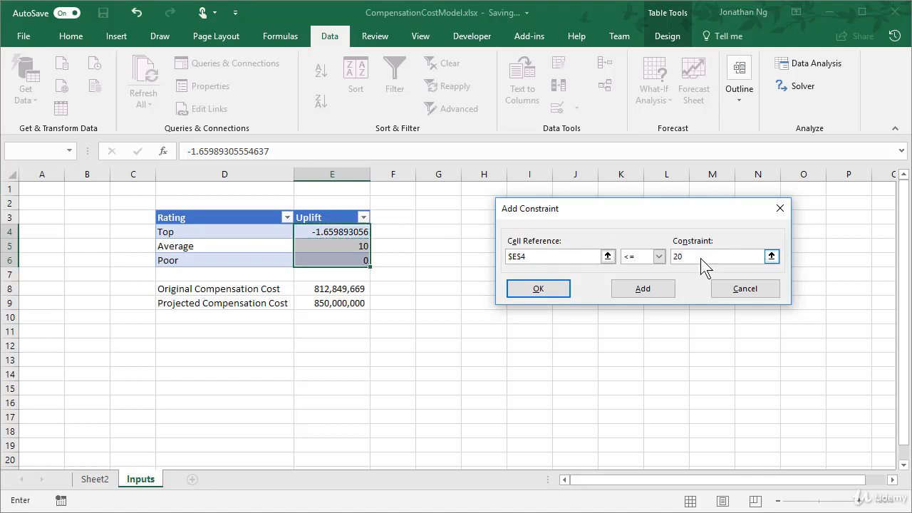
{"action": "left_click", "coordinate": [655, 289]}
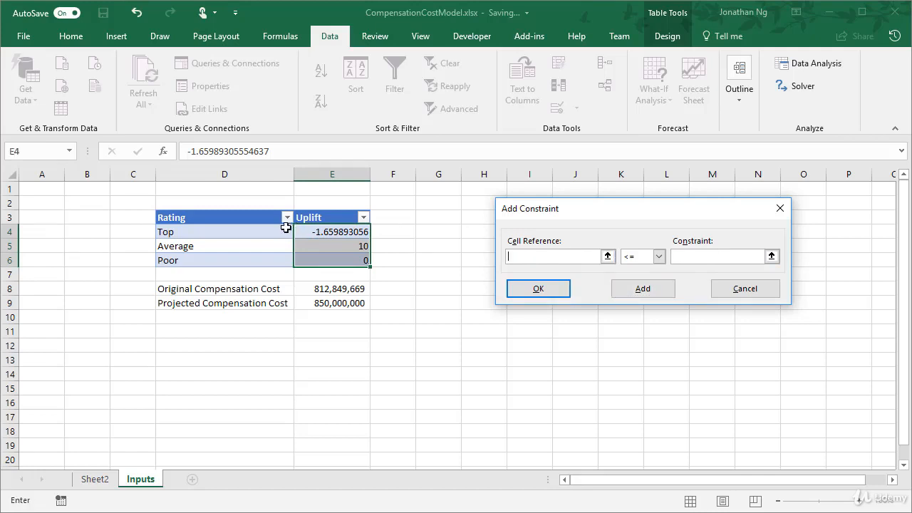
Add a constraint that the Average uplift in E5 is at most the Top uplift minus 2 (=$E$4-2).
{"action": "left_click", "coordinate": [362, 249]}
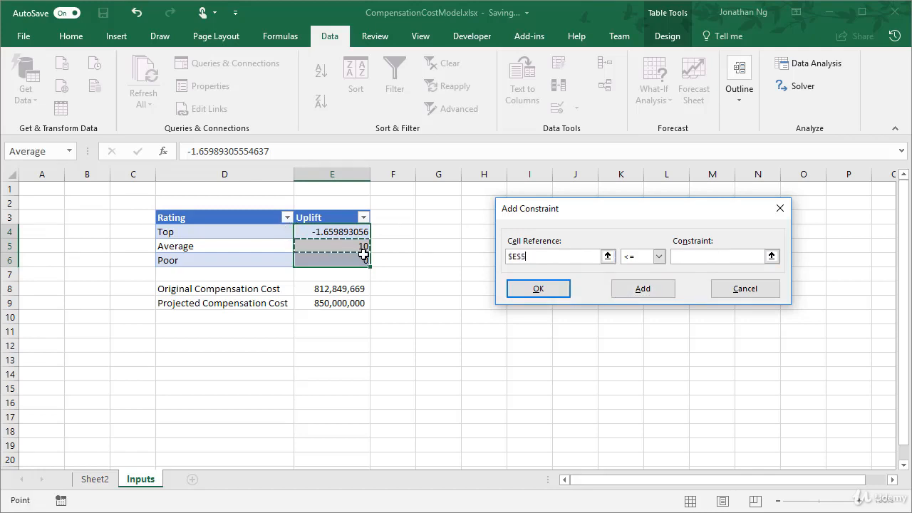
{"action": "left_click", "coordinate": [691, 257]}
{"action": "left_click", "coordinate": [320, 231]}
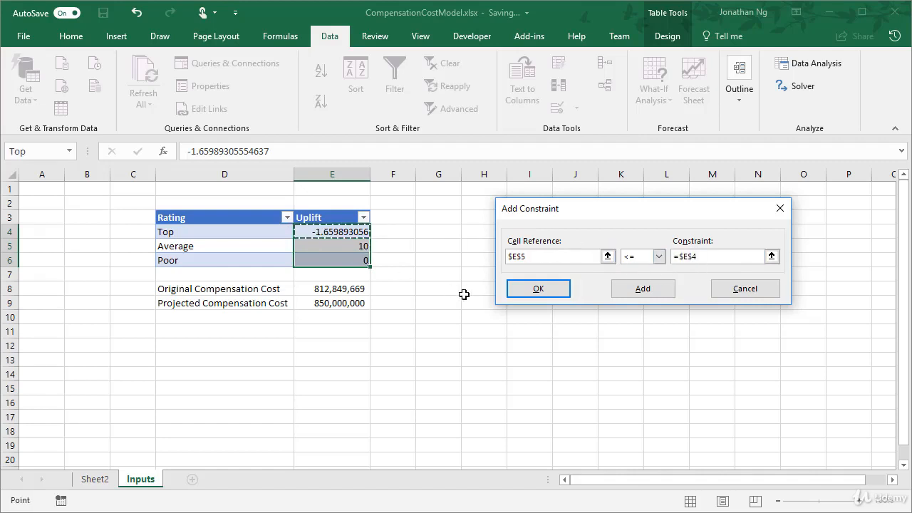
{"action": "type", "text": "-2"}
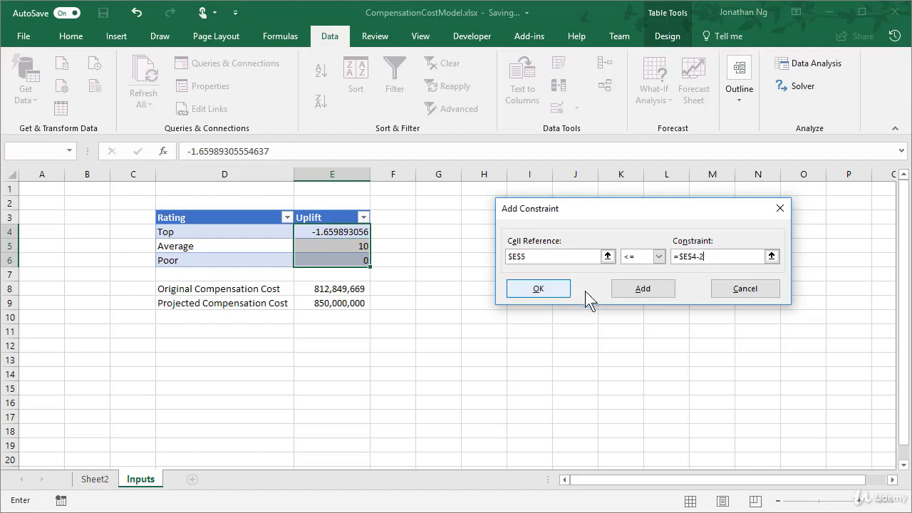
{"action": "left_click", "coordinate": [637, 293]}
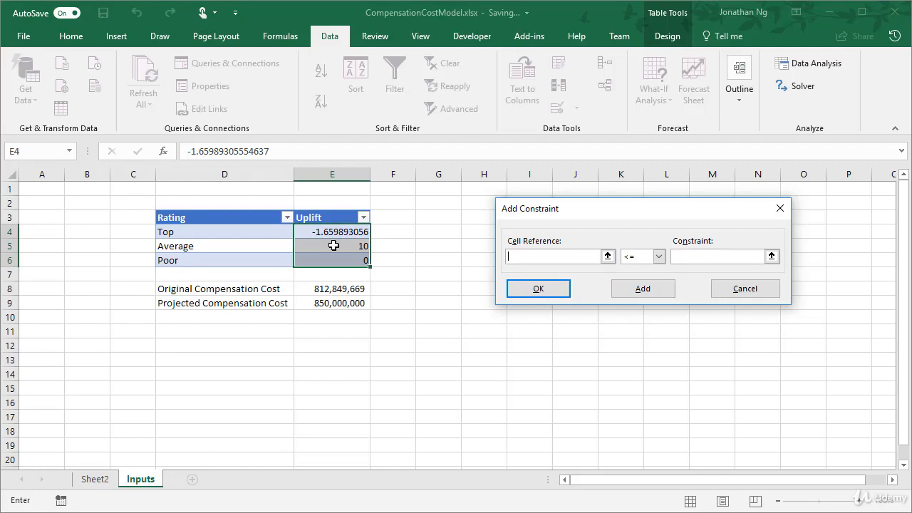
Add a constraint that the Average uplift in E5 is greater than or equal to 5.
{"action": "left_click", "coordinate": [334, 245]}
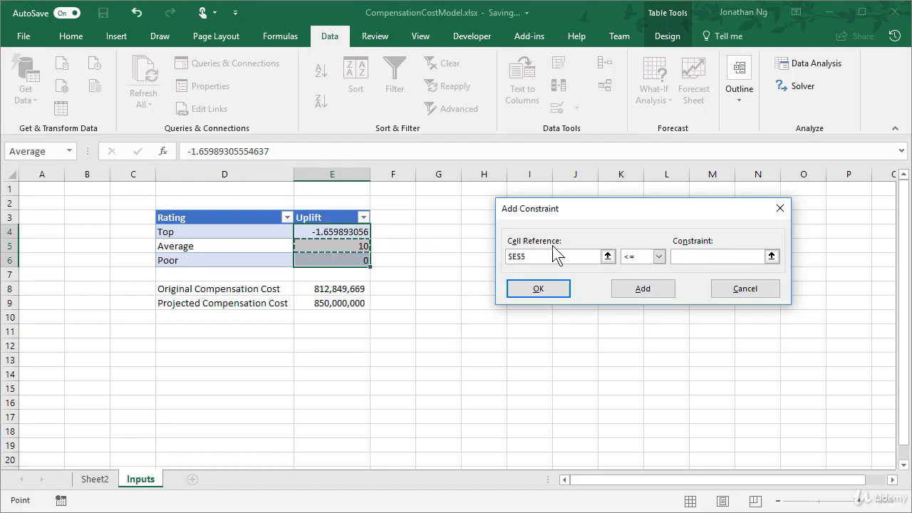
{"action": "left_click", "coordinate": [649, 258]}
{"action": "left_click", "coordinate": [643, 287]}
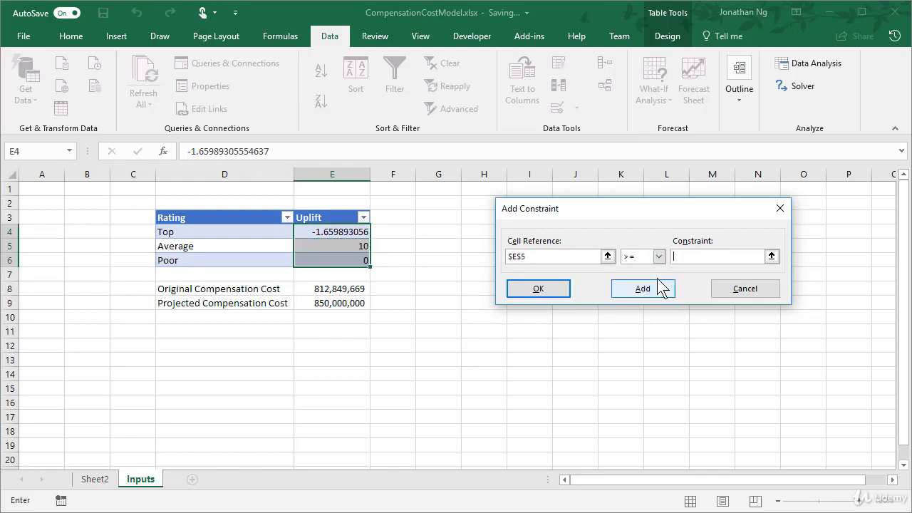
{"action": "left_click", "coordinate": [690, 257]}
{"action": "type", "text": "5"}
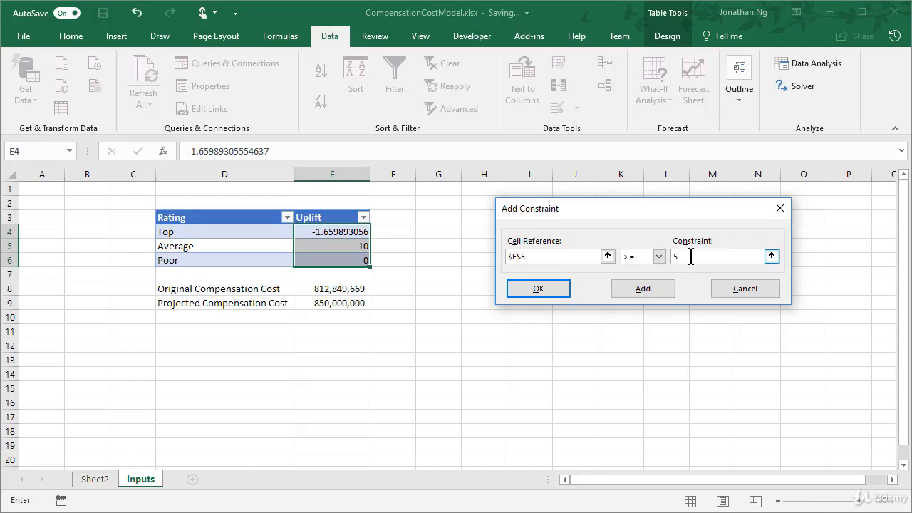
{"action": "left_click", "coordinate": [641, 289]}
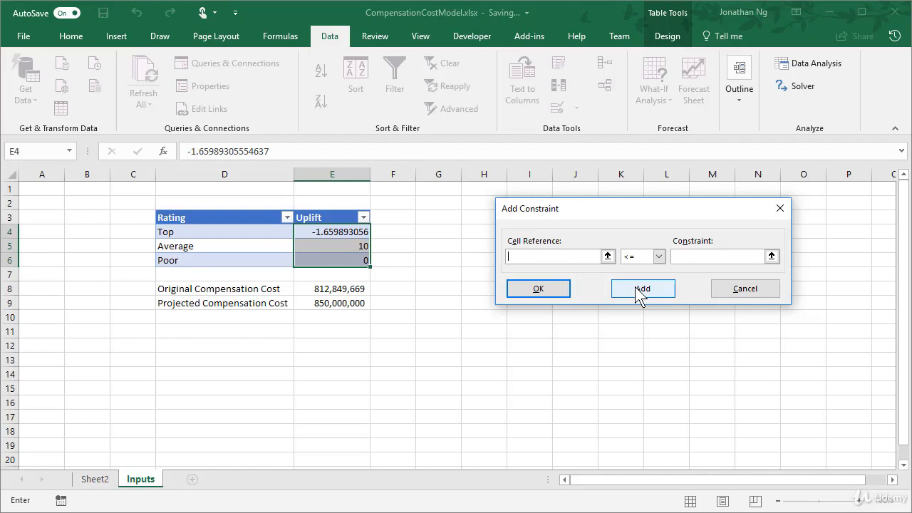
Add a final constraint that the Poor uplift in E6 is at most the Average uplift minus 2 (=$E$5-2).
{"action": "left_click", "coordinate": [332, 259]}
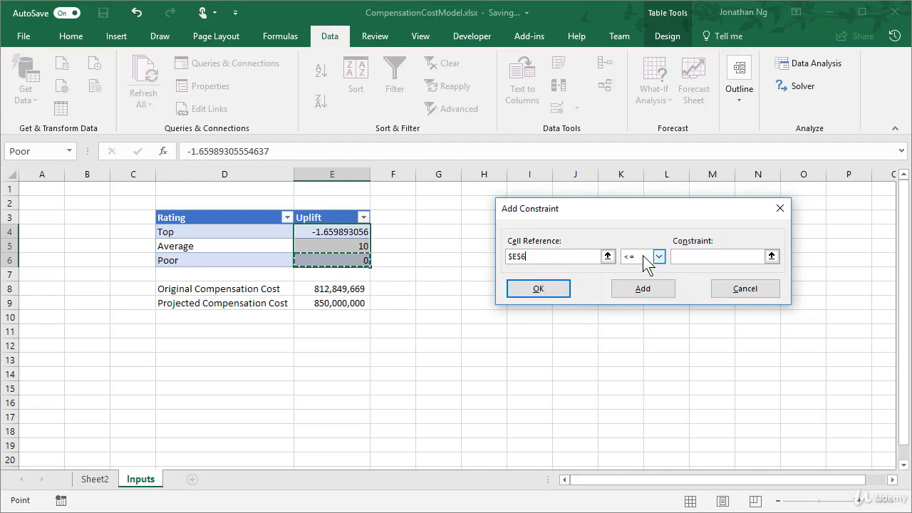
{"action": "left_click", "coordinate": [684, 256]}
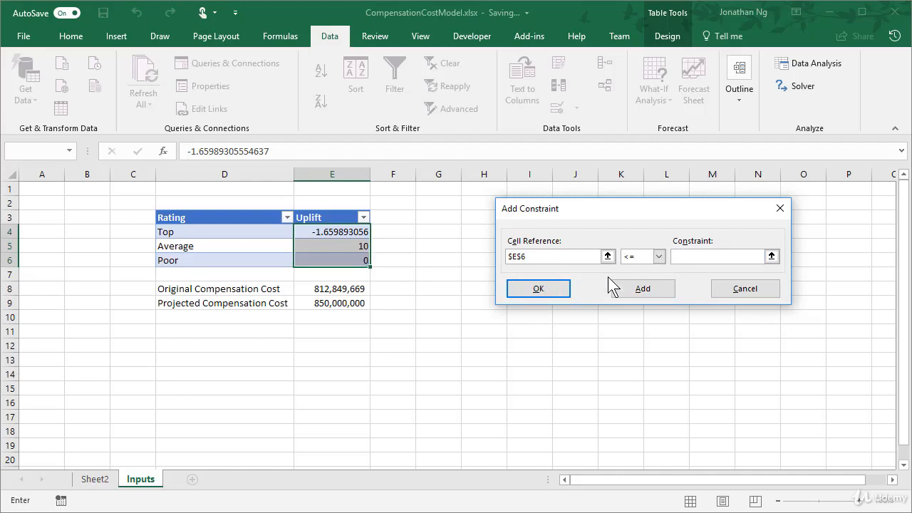
{"action": "left_click", "coordinate": [344, 246]}
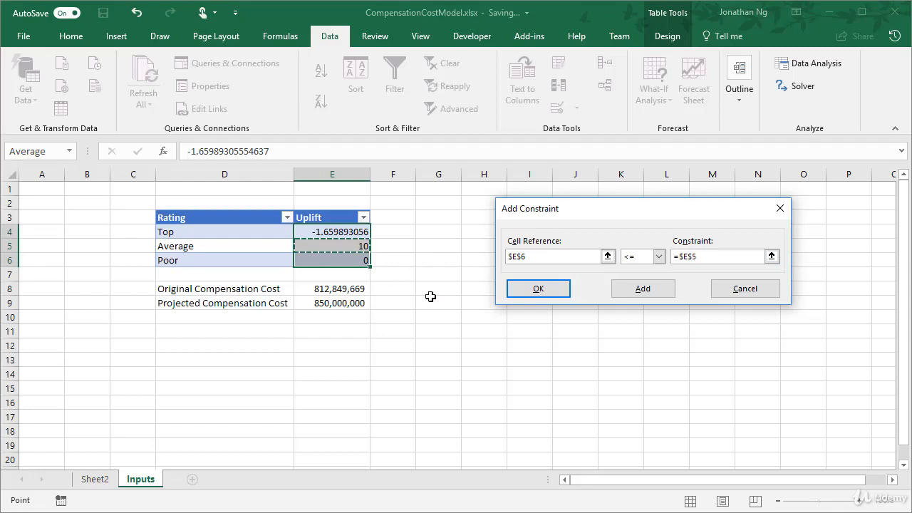
{"action": "type", "text": "-2"}
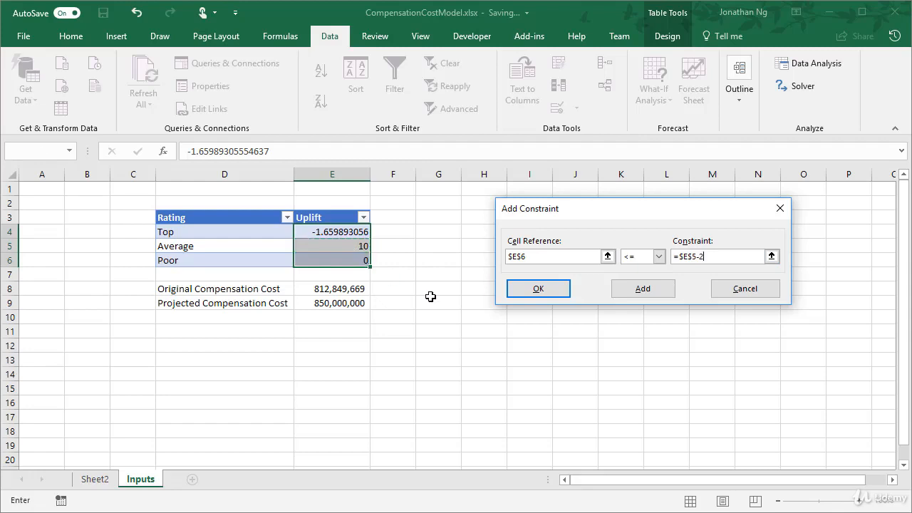
{"action": "left_click", "coordinate": [542, 289]}
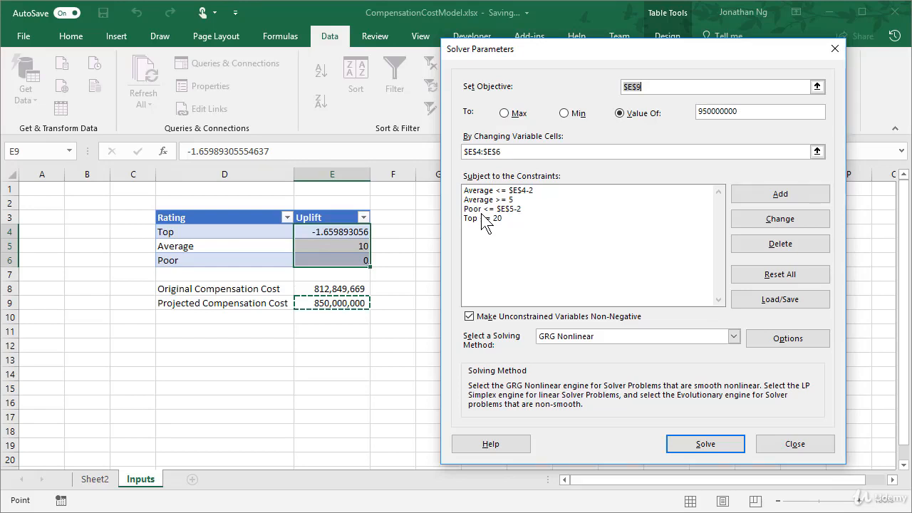
Solve the model, save the result as a scenario named "Good Year" and keep the Solver solution.
{"action": "left_click", "coordinate": [691, 443]}
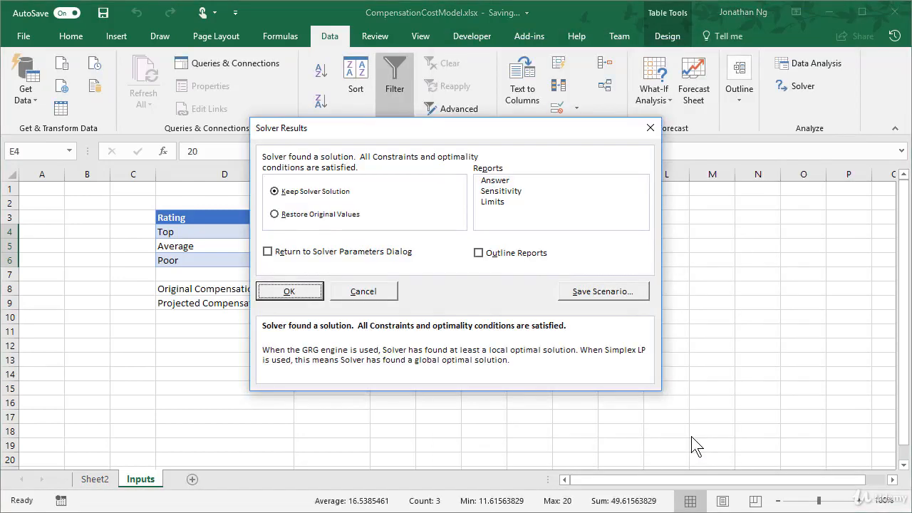
{"action": "left_click_drag", "start_coordinate": [400, 139], "coordinate": [545, 150]}
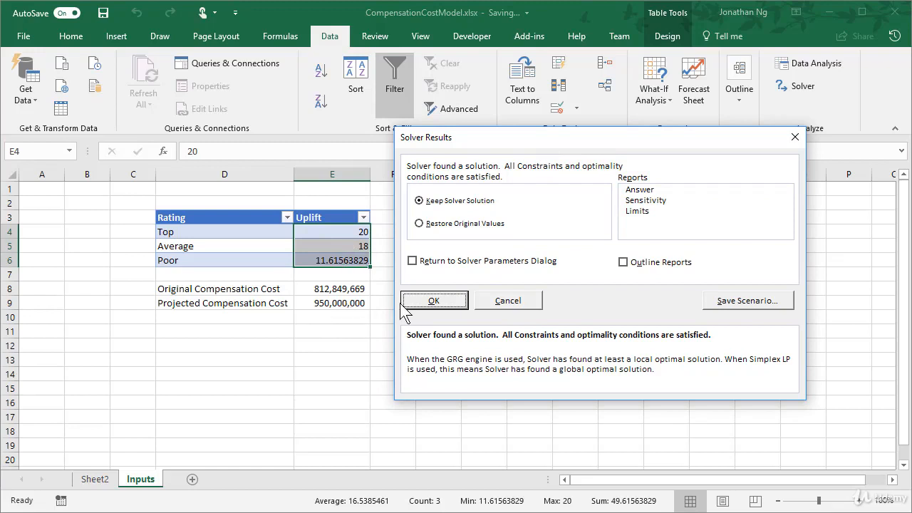
{"action": "left_click", "coordinate": [747, 300]}
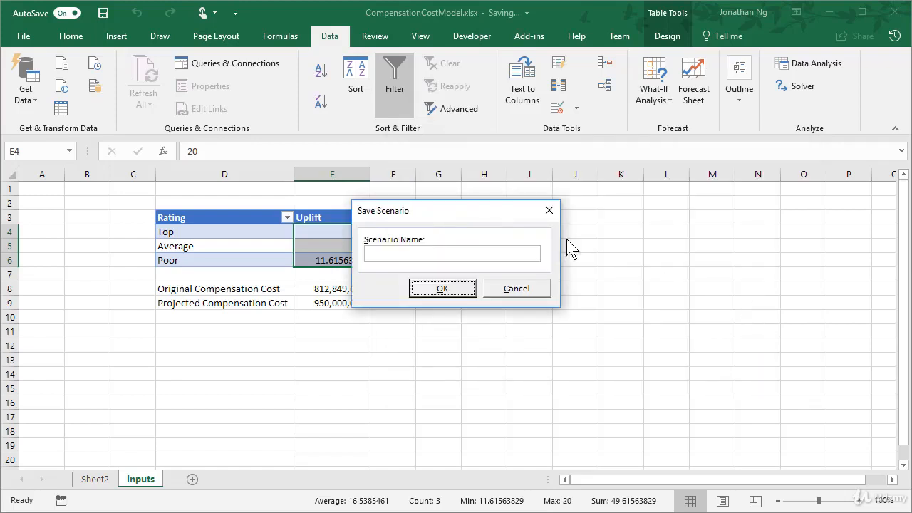
{"action": "left_click_drag", "start_coordinate": [433, 200], "coordinate": [485, 183]}
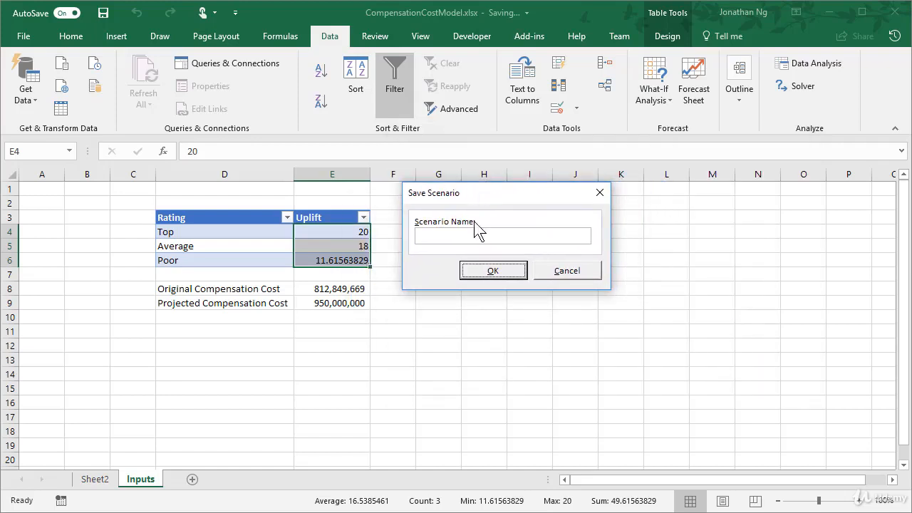
{"action": "left_click", "coordinate": [470, 236]}
{"action": "type", "text": "Good Year"}
{"action": "left_click", "coordinate": [491, 267]}
{"action": "left_click_drag", "start_coordinate": [458, 135], "coordinate": [551, 128]}
{"action": "left_click", "coordinate": [380, 284]}
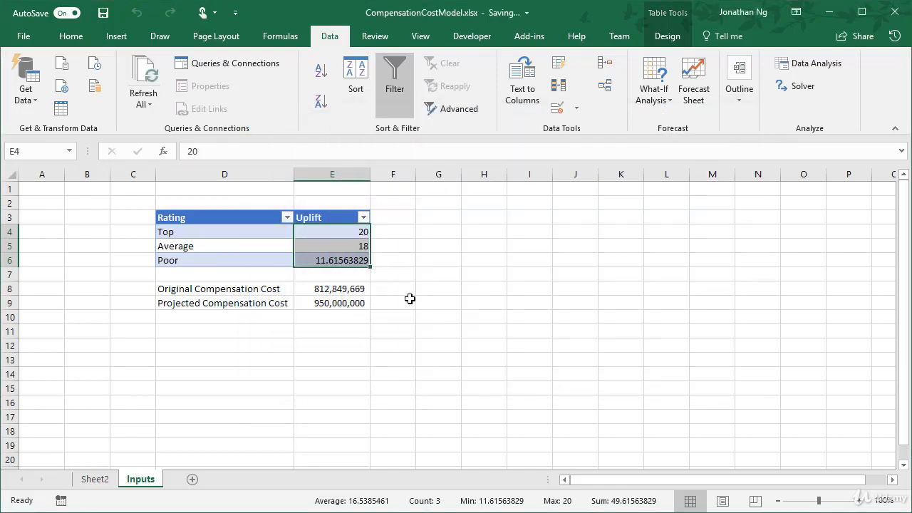
Rerun Solver with the target value changed to 850000000 and the same constraints.
{"action": "left_click", "coordinate": [790, 86]}
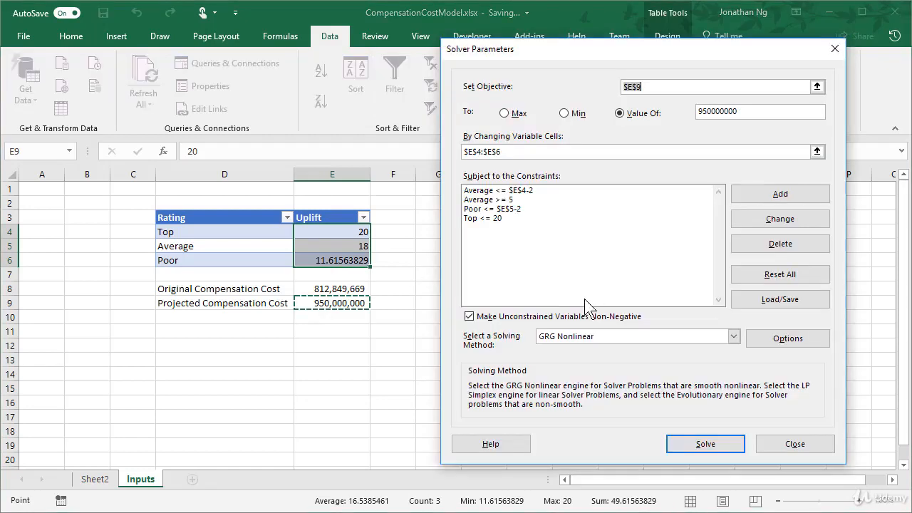
{"action": "left_click", "coordinate": [703, 111]}
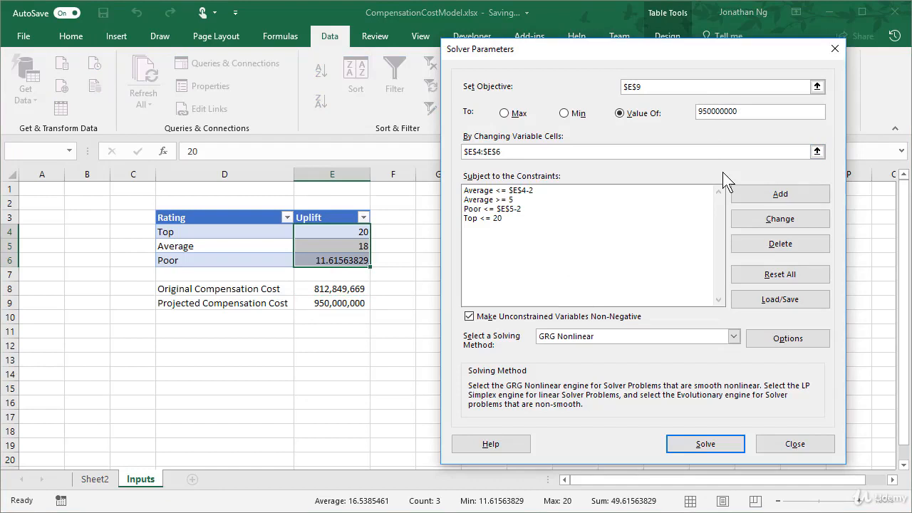
{"action": "key", "text": "BackSpace"}
{"action": "type", "text": "8"}
{"action": "left_click", "coordinate": [708, 442]}
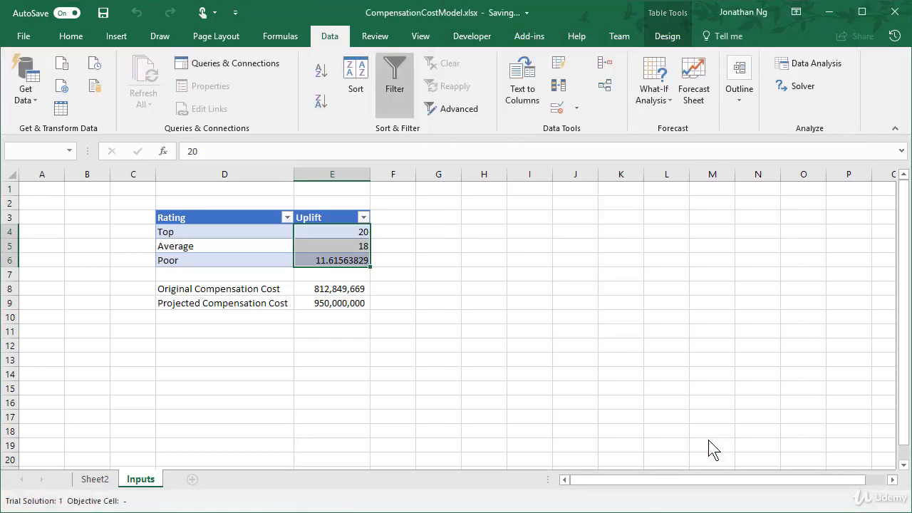
{"action": "left_click_drag", "start_coordinate": [456, 127], "coordinate": [594, 138]}
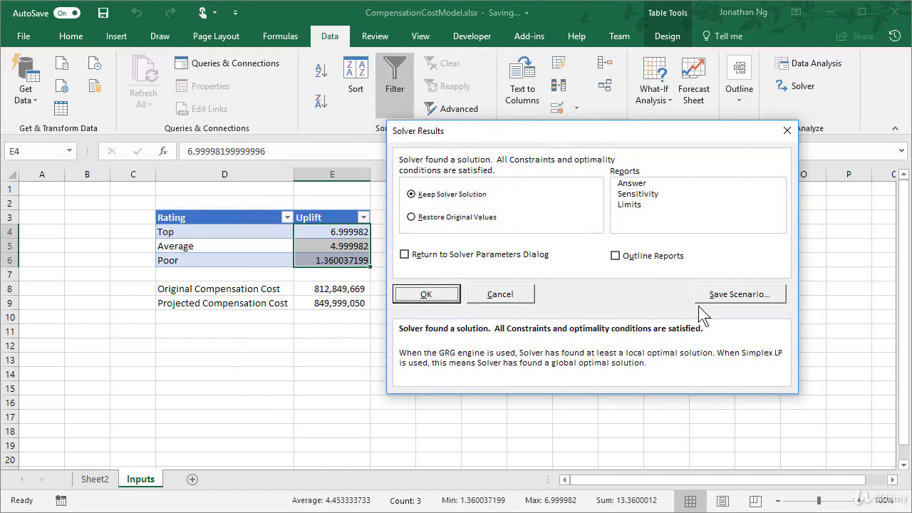
Save the new result as a scenario named "Bad Year" and keep the Solver solution.
{"action": "left_click", "coordinate": [731, 294]}
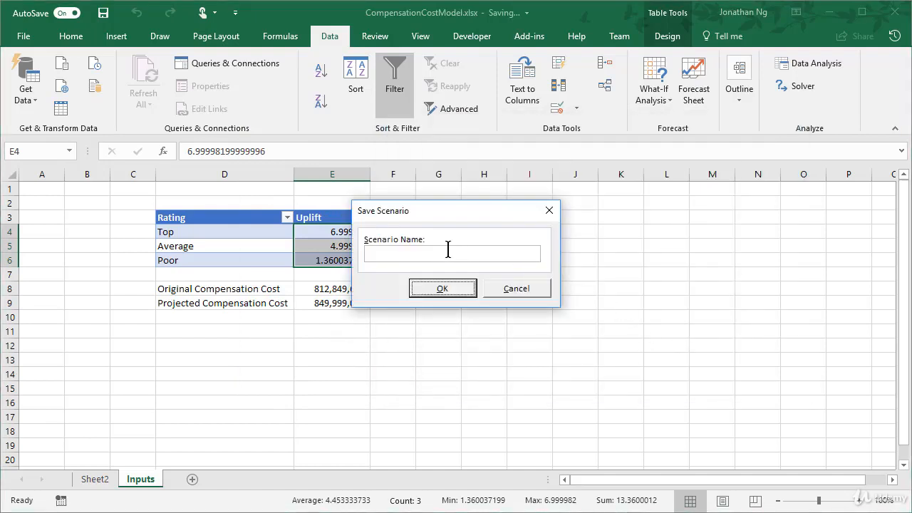
{"action": "type", "text": "Bad Year"}
{"action": "left_click", "coordinate": [430, 285]}
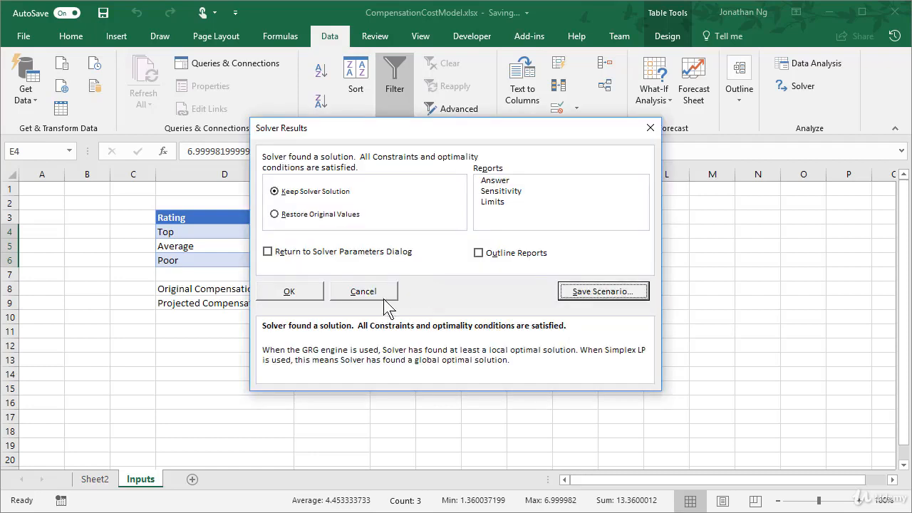
{"action": "left_click", "coordinate": [302, 294]}
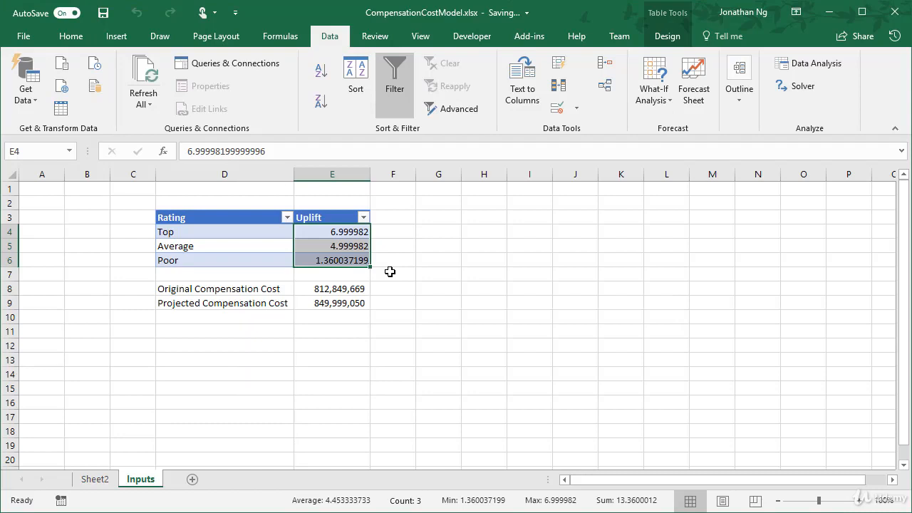
Apply the saved Good Year scenario and then the Bad Year scenario to the uplift cells through the Scenario Manager.
{"action": "left_click", "coordinate": [644, 94]}
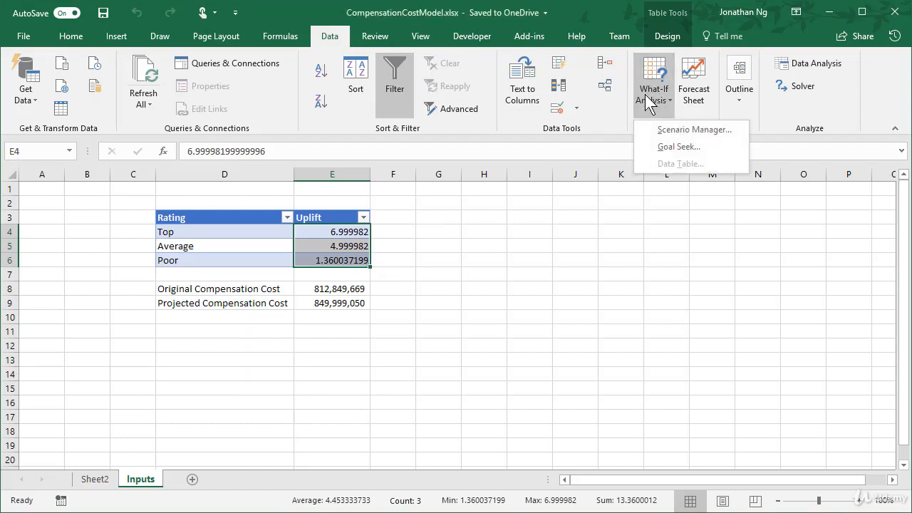
{"action": "left_click", "coordinate": [671, 130]}
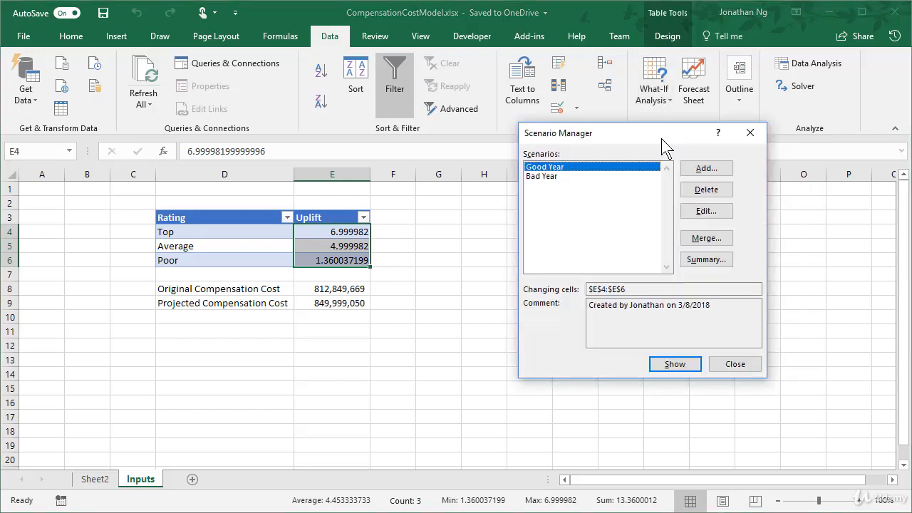
{"action": "left_click_drag", "start_coordinate": [639, 135], "coordinate": [544, 179]}
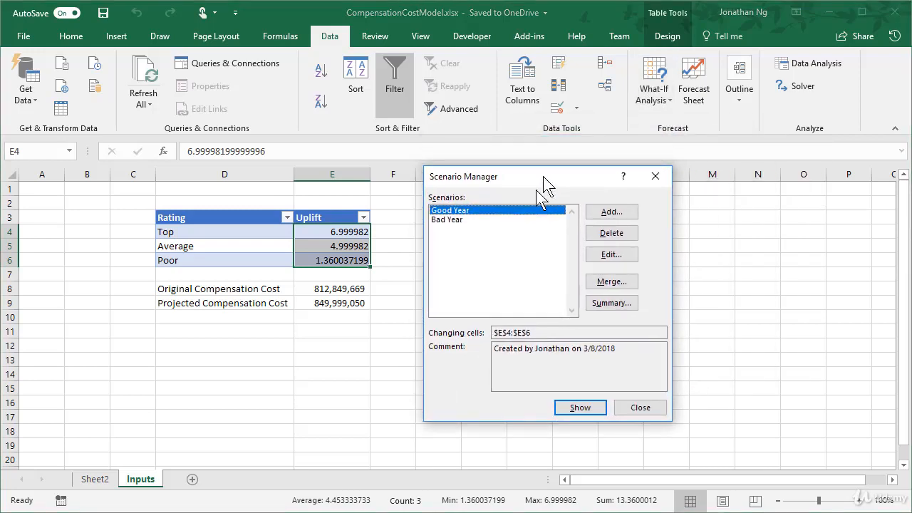
{"action": "double_click", "coordinate": [449, 212]}
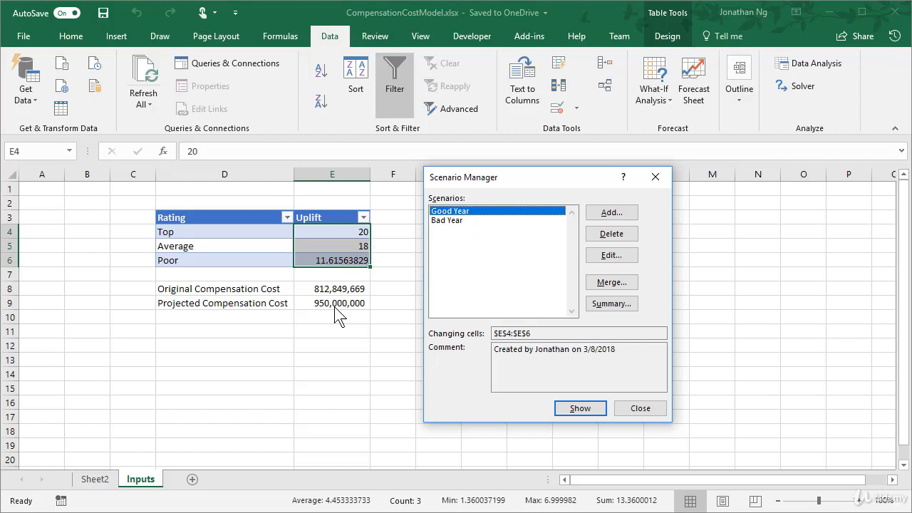
{"action": "double_click", "coordinate": [460, 220]}
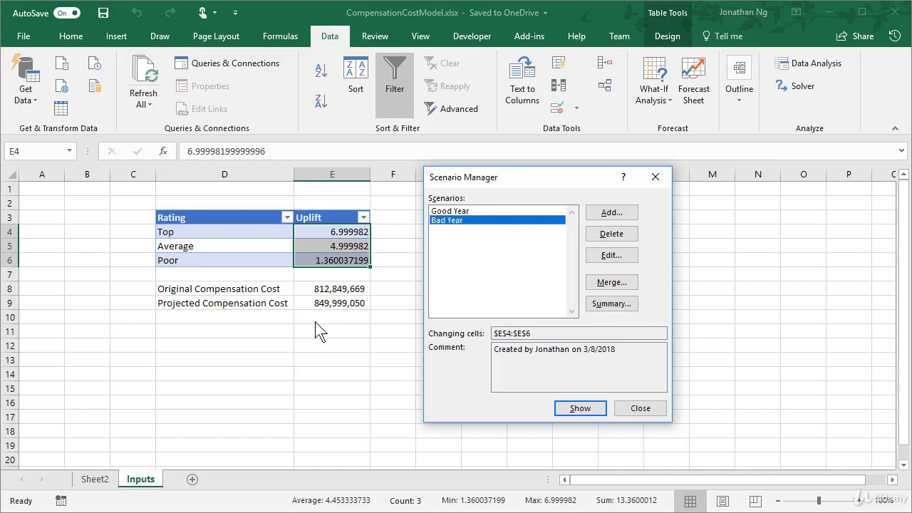
Generate a scenario summary report with E9 as the result cell and check its changing-cell and result-cell labels.
{"action": "left_click", "coordinate": [627, 306]}
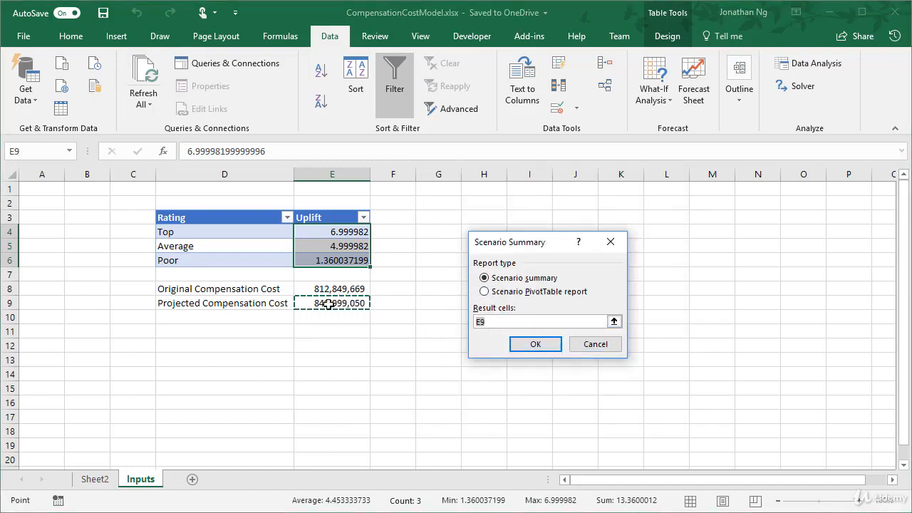
{"action": "left_click", "coordinate": [533, 344]}
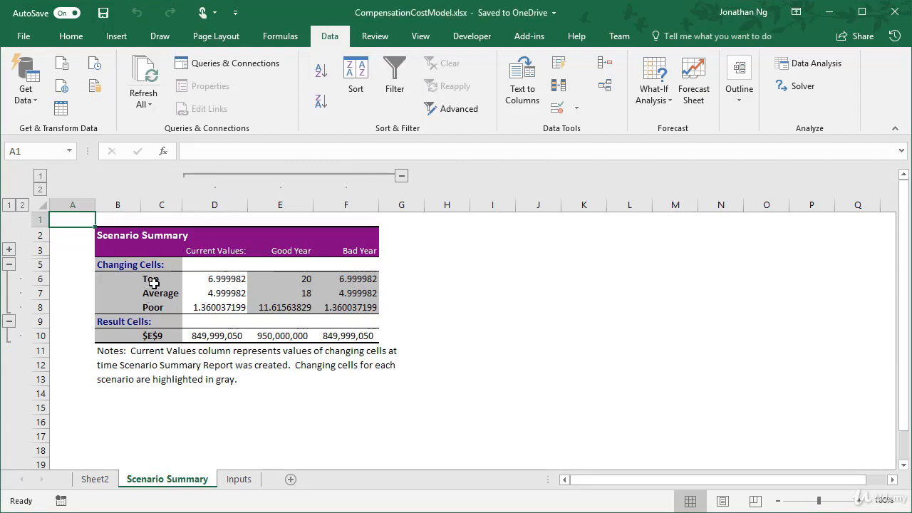
{"action": "left_click_drag", "start_coordinate": [147, 282], "coordinate": [150, 308]}
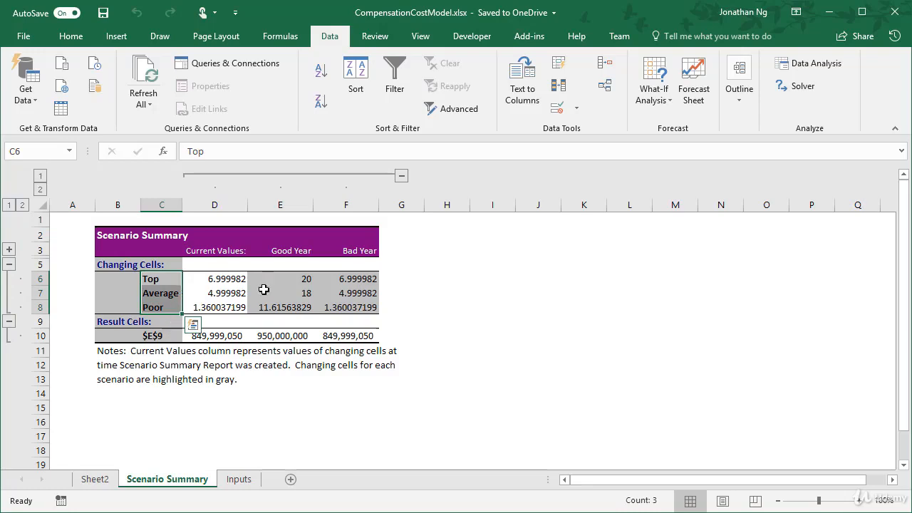
{"action": "left_click", "coordinate": [108, 325]}
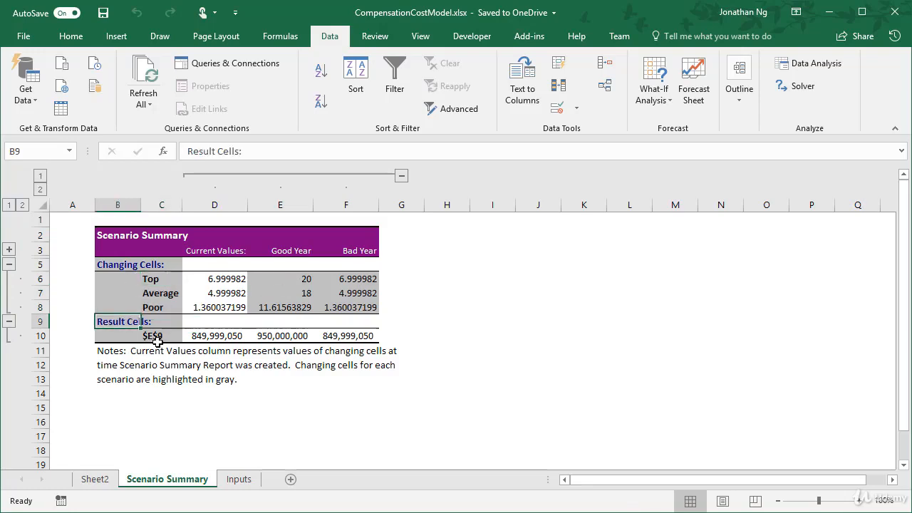
{"action": "left_click", "coordinate": [157, 338]}
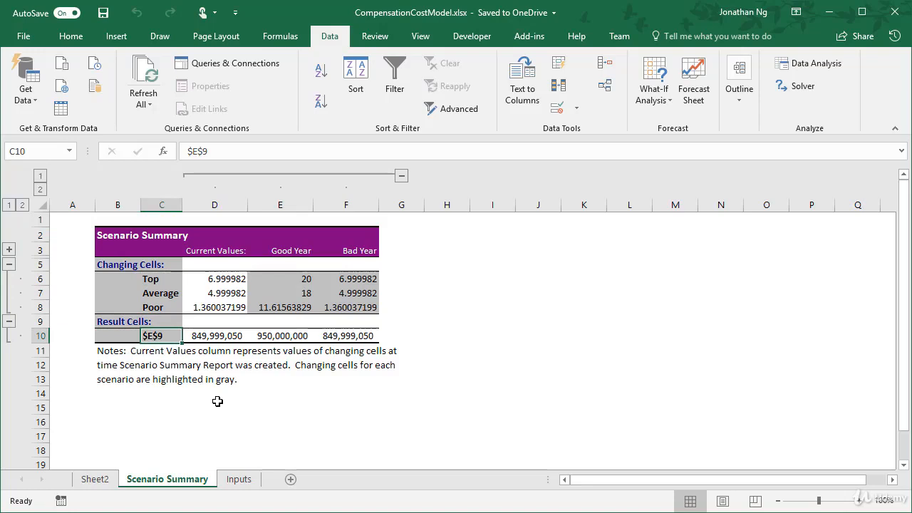
On the Inputs sheet, create names for the original and projected compensation cost cells from the left column of D8:E9.
{"action": "left_click", "coordinate": [239, 482]}
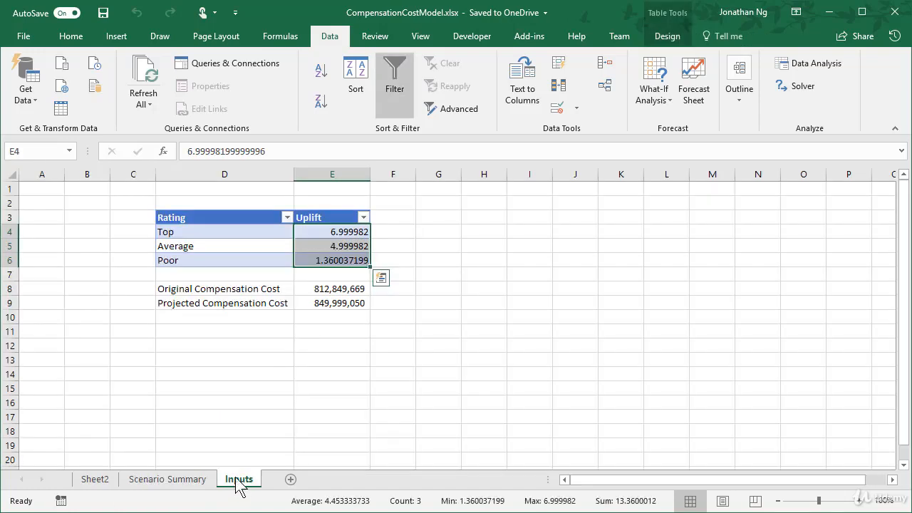
{"action": "left_click_drag", "start_coordinate": [218, 290], "coordinate": [315, 300]}
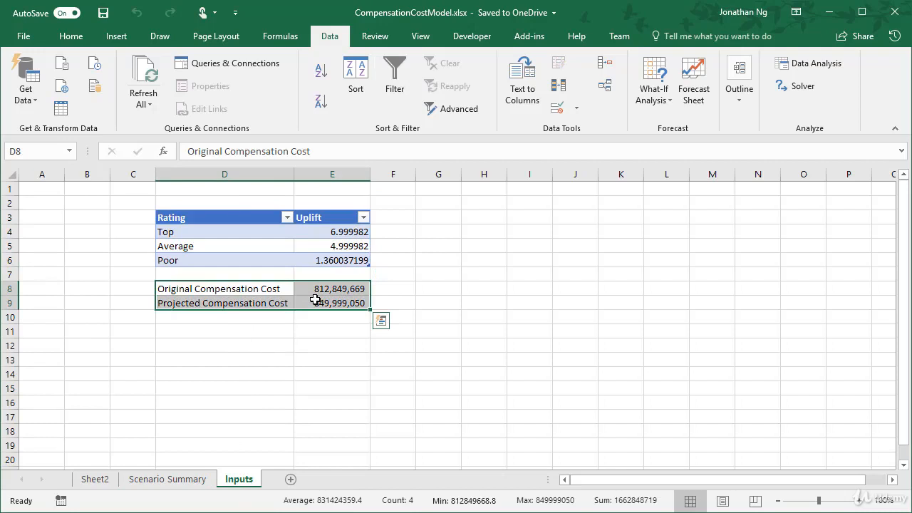
{"action": "key", "text": "ctrl+shift+F3"}
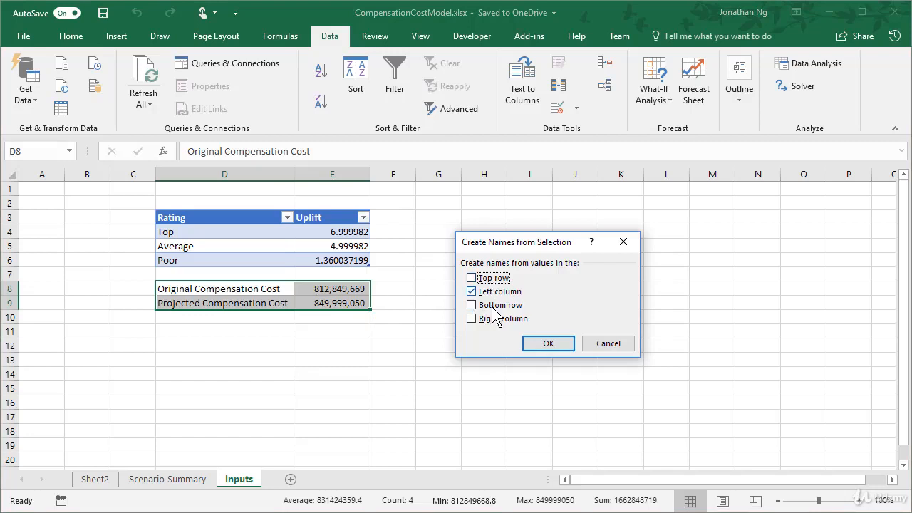
{"action": "left_click", "coordinate": [548, 344]}
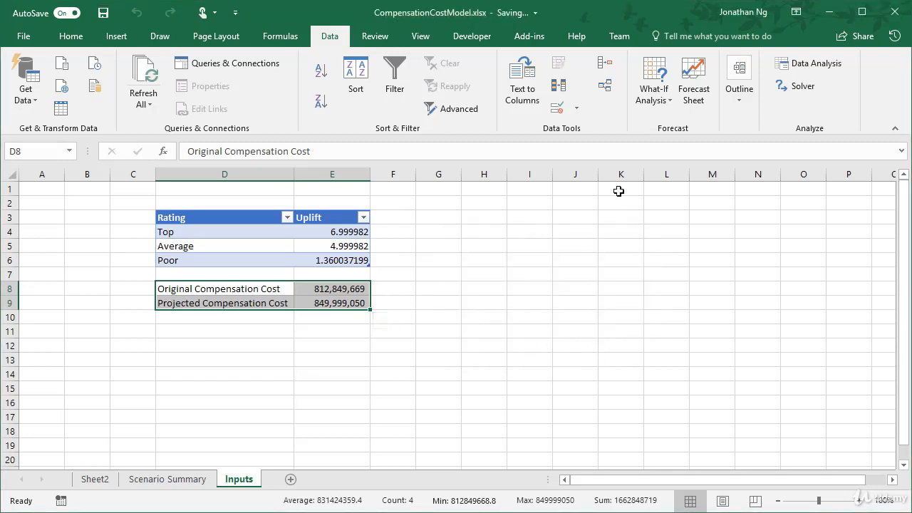
Generate a second scenario summary report for result cell E9 and check the label of its result row.
{"action": "left_click", "coordinate": [652, 108]}
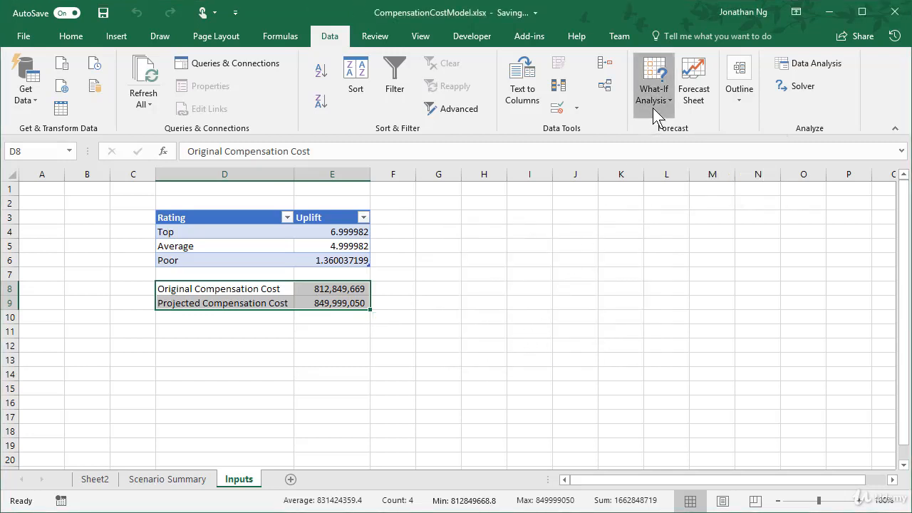
{"action": "left_click", "coordinate": [662, 131]}
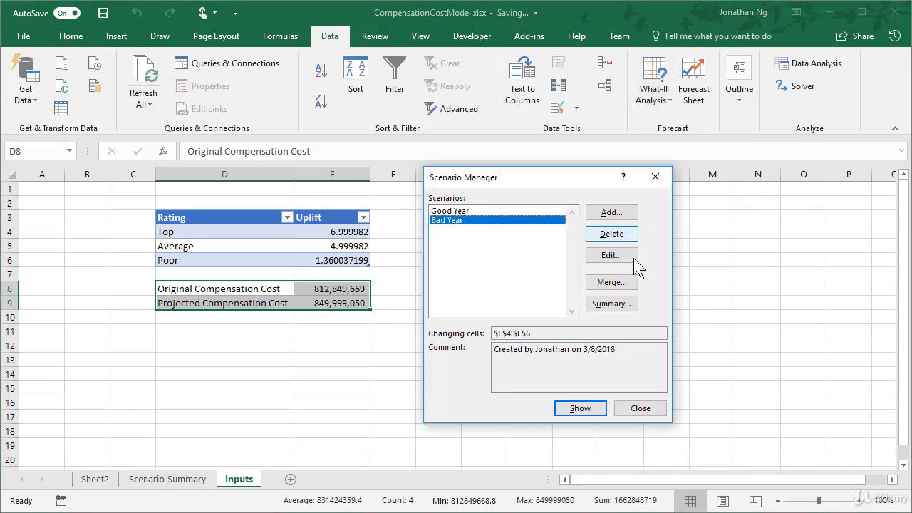
{"action": "left_click", "coordinate": [612, 304]}
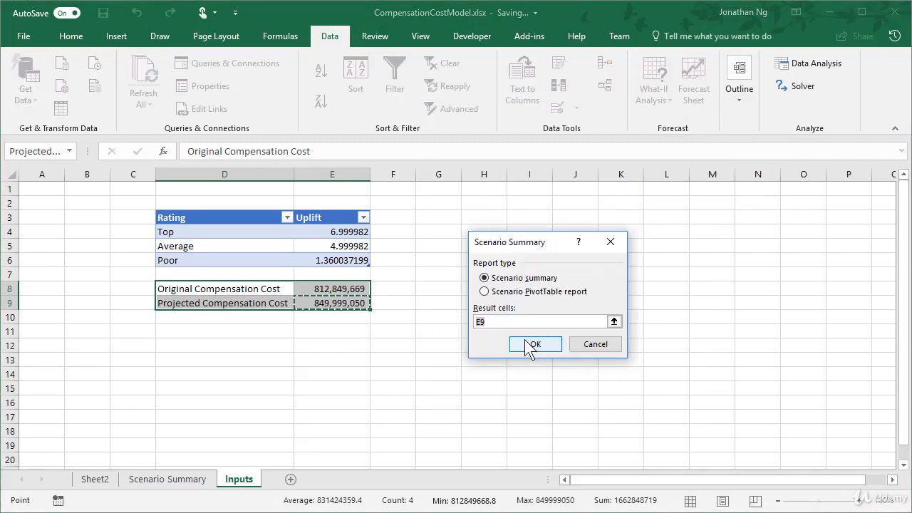
{"action": "left_click", "coordinate": [535, 344]}
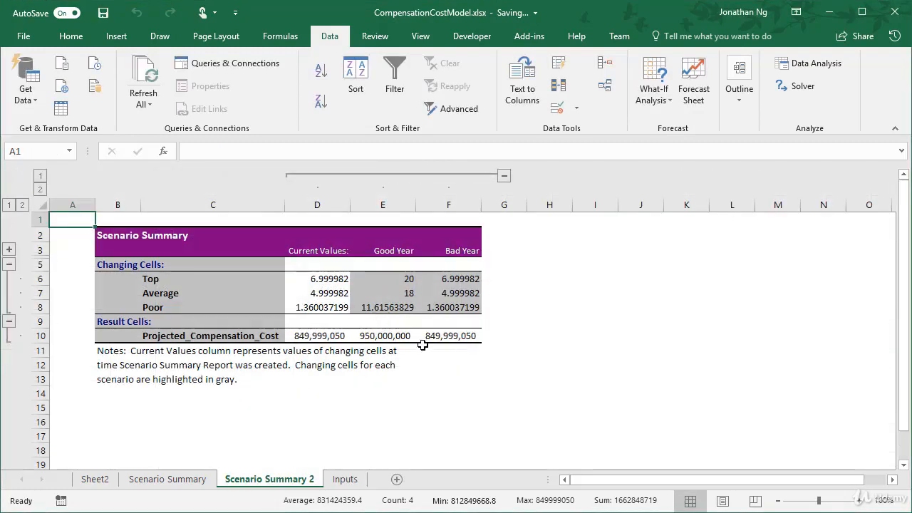
{"action": "left_click", "coordinate": [225, 333]}
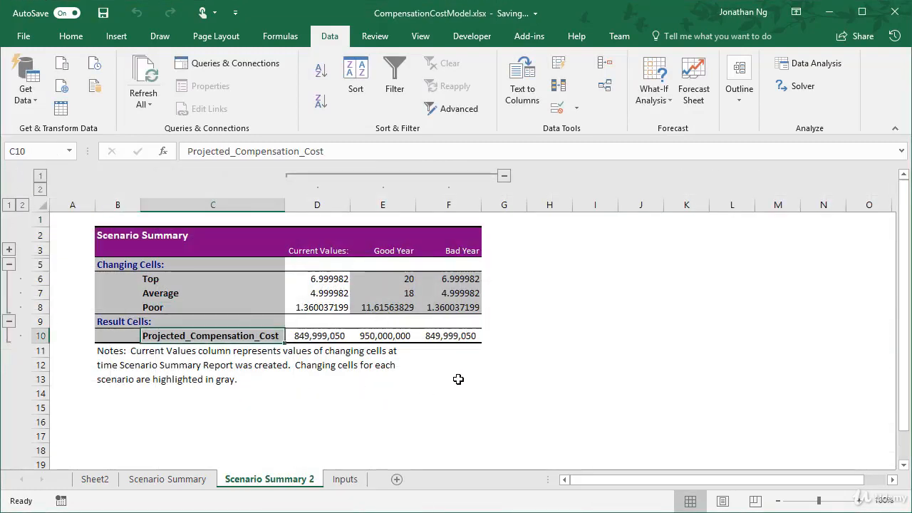